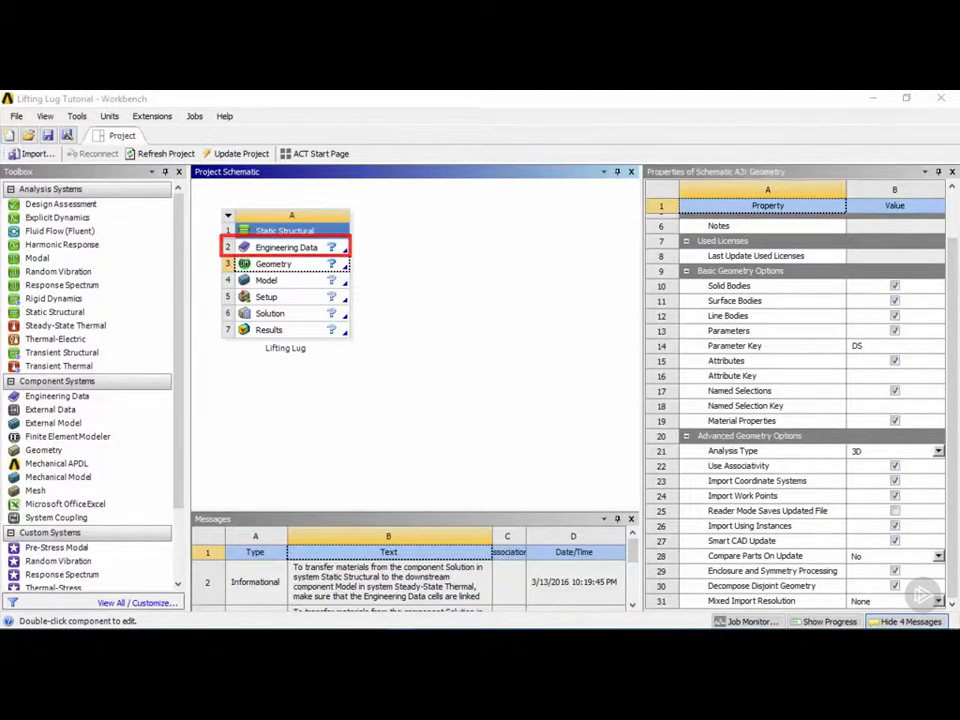
Open the Engineering Data of the Static Structural system and show the Engineering Data Sources.
click(325, 252)
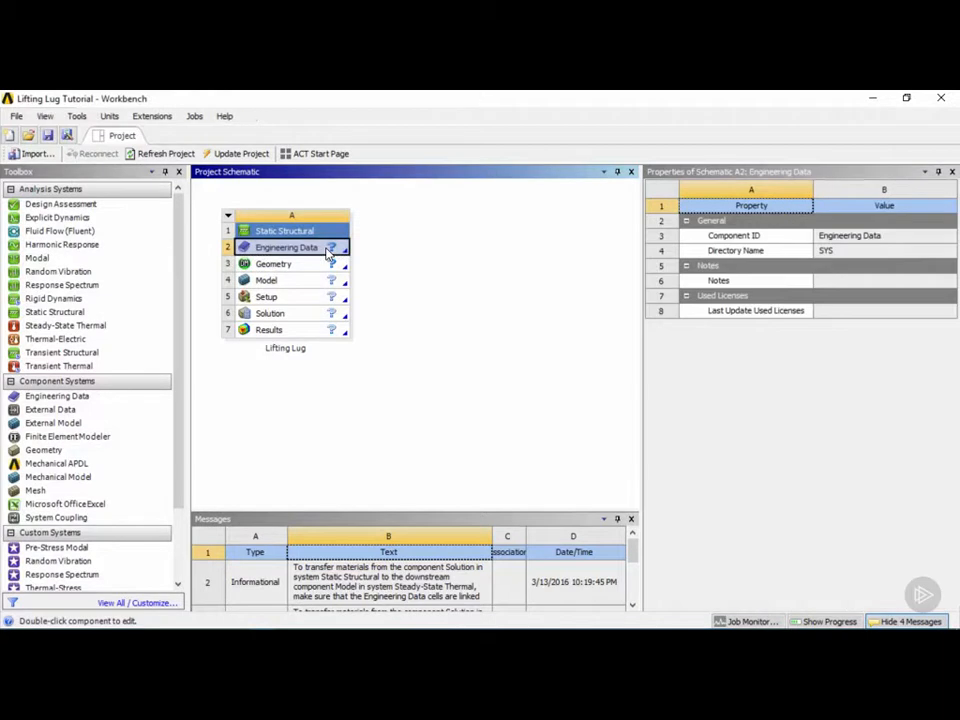
double_click(328, 252)
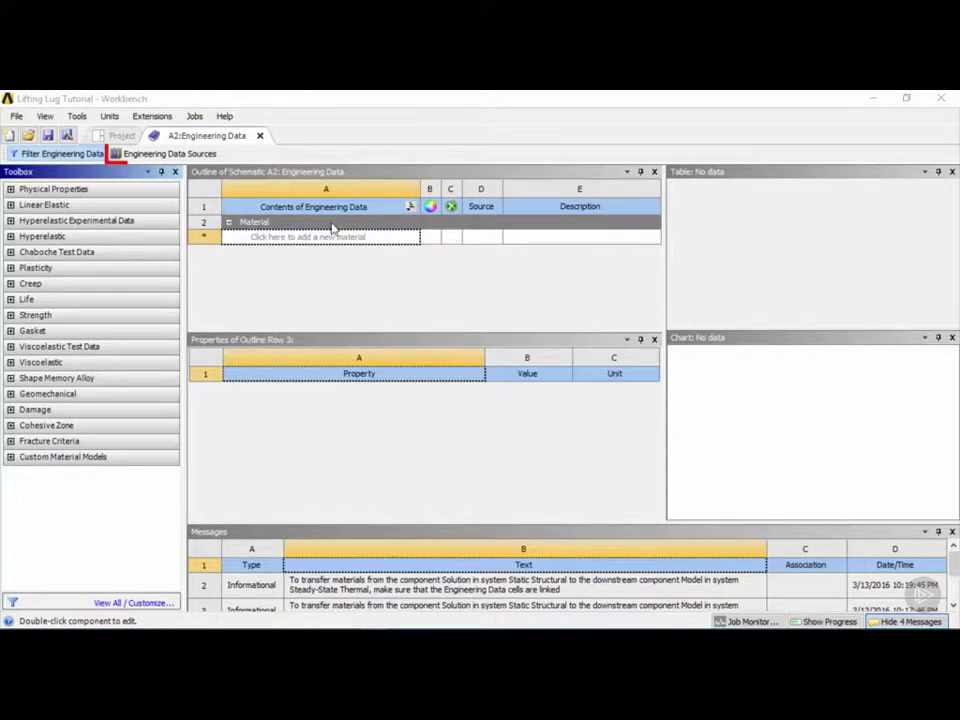
click(210, 157)
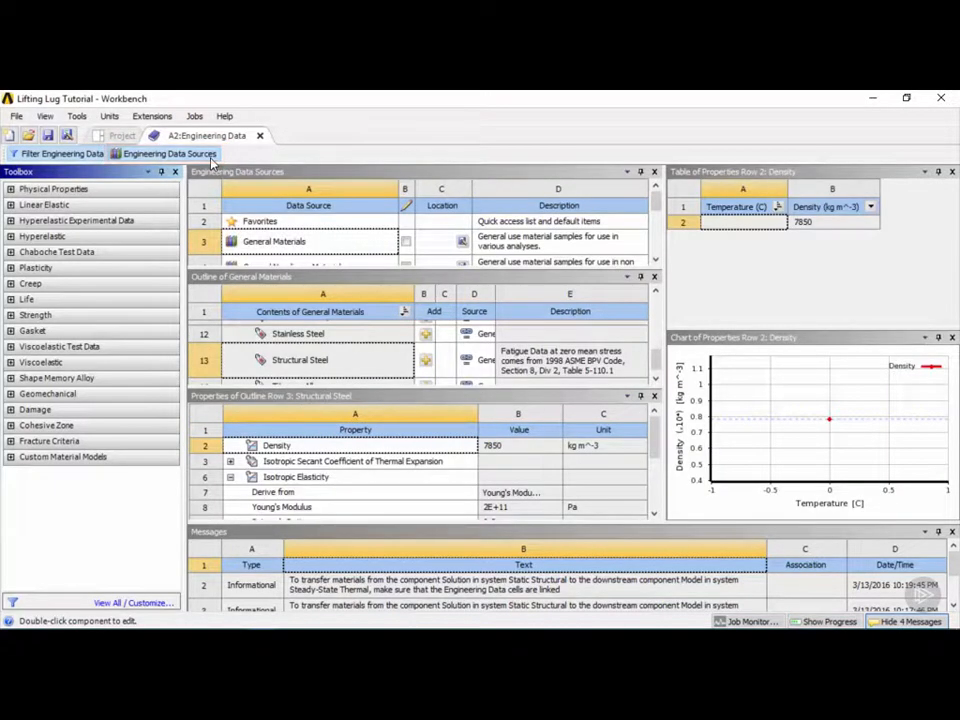
Close the Messages pane, then look through the available data source libraries and select General Materials.
click(658, 201)
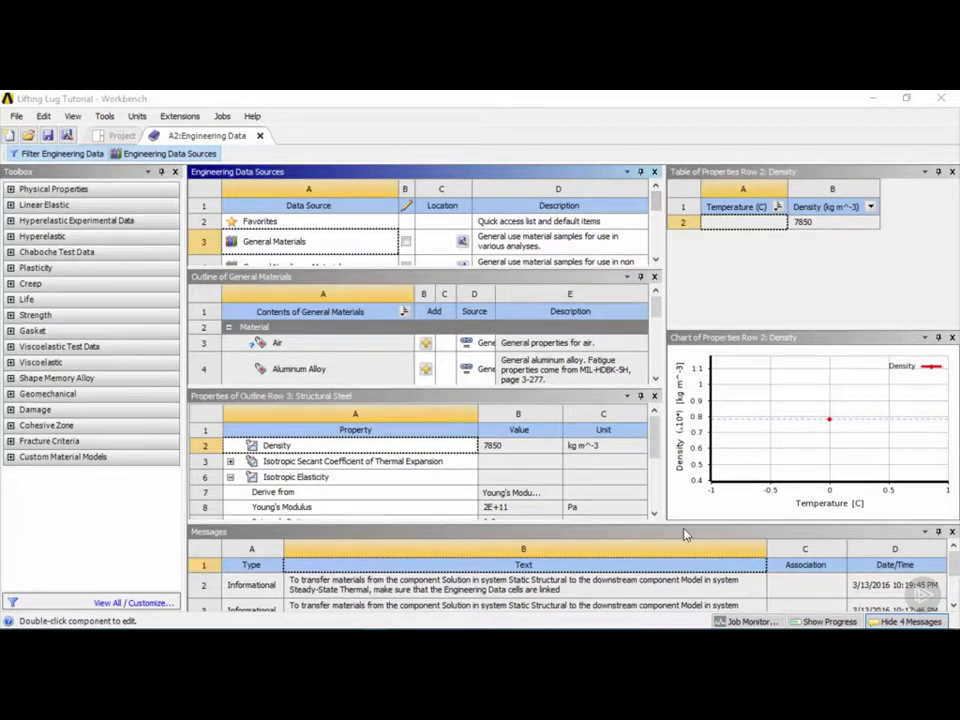
click(952, 533)
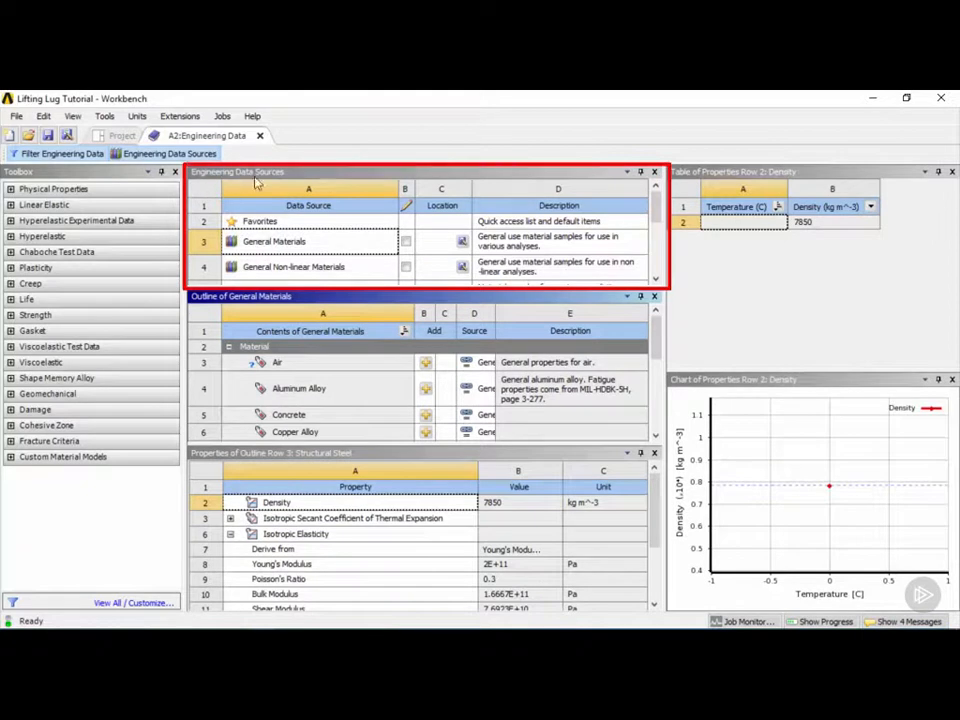
scroll(656, 220, down, 1)
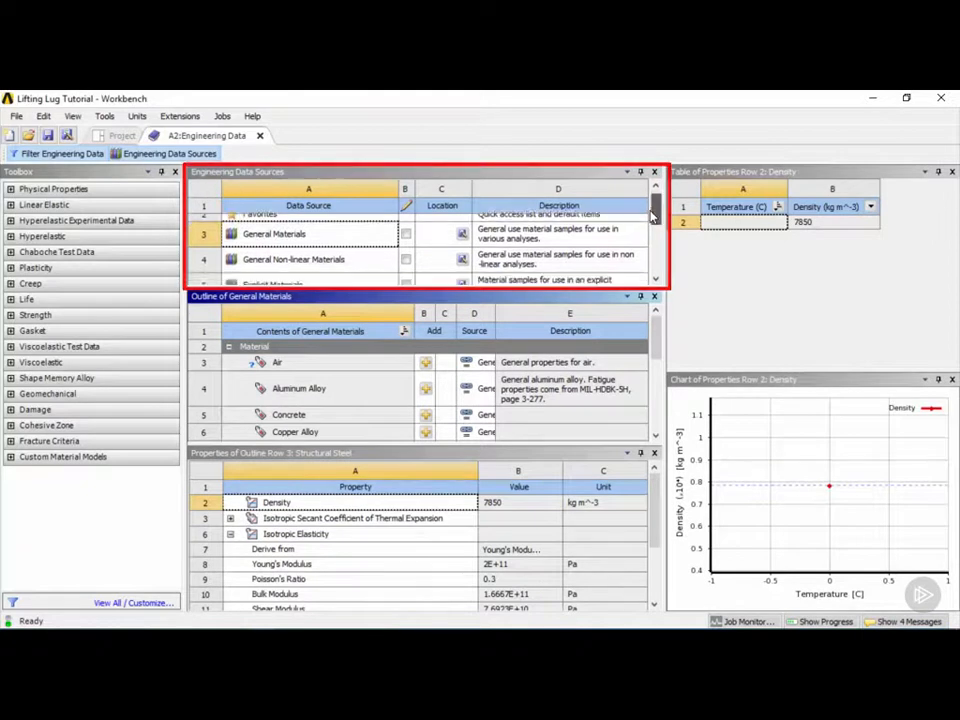
scroll(655, 224, down, 1)
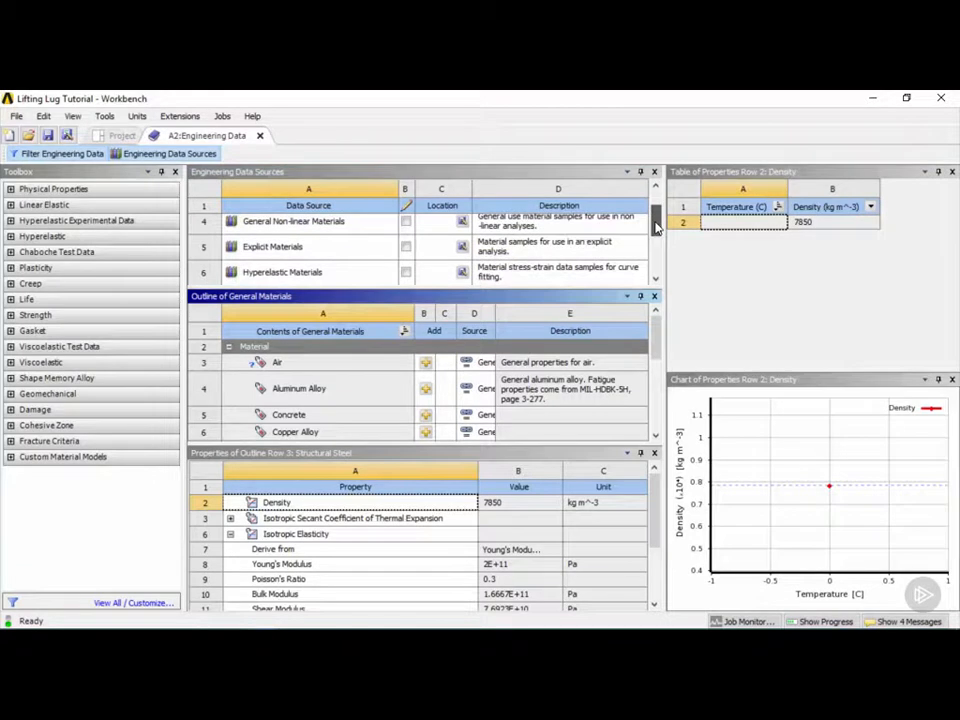
mouse_move(656, 224)
mouse_down()
mouse_move(663, 263)
mouse_move(662, 207)
mouse_up()
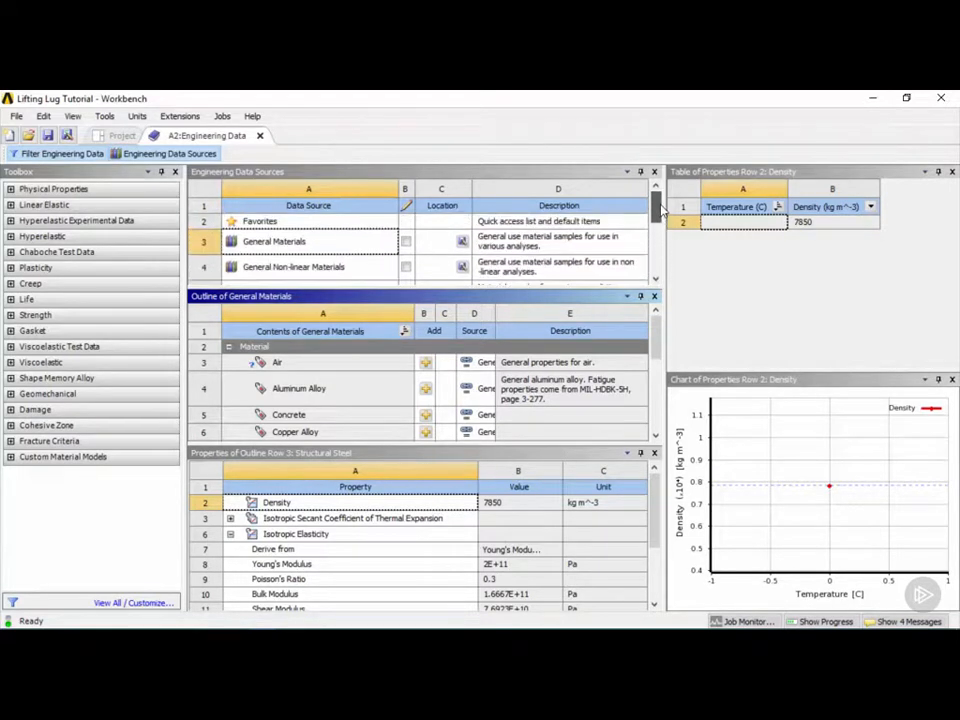
click(325, 252)
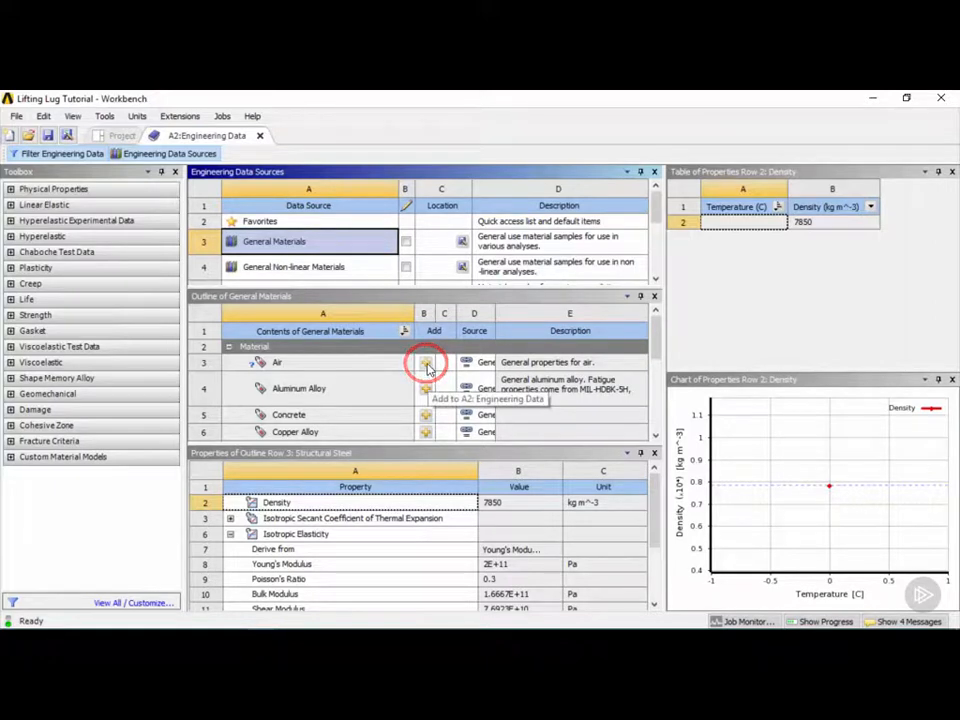
Examine the properties of Aluminum Alloy in the General Materials library, including its density table and chart.
click(427, 365)
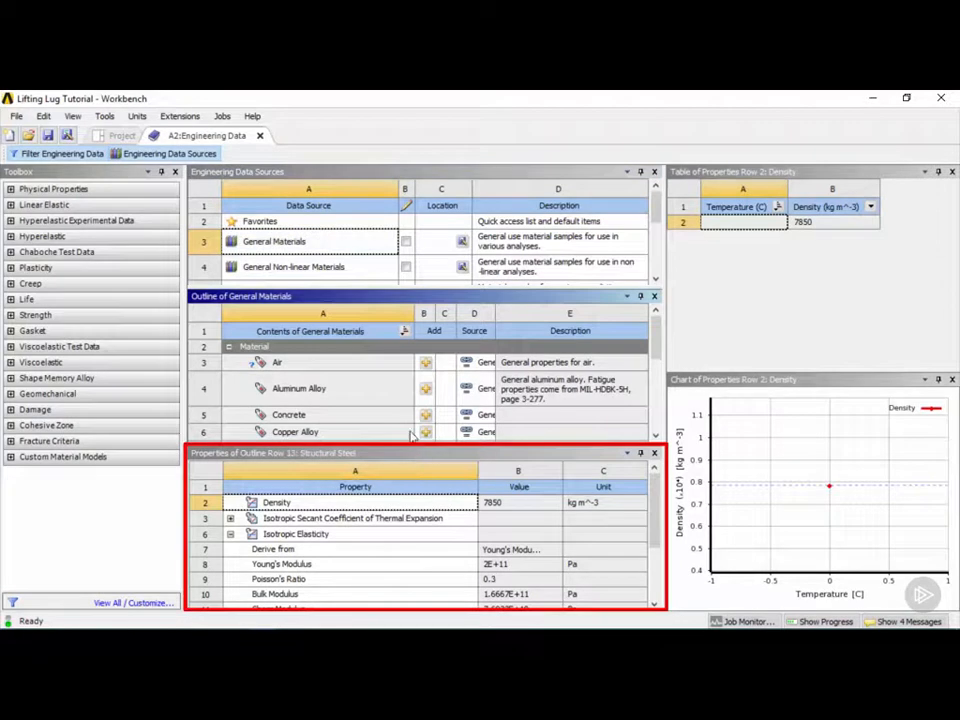
click(366, 400)
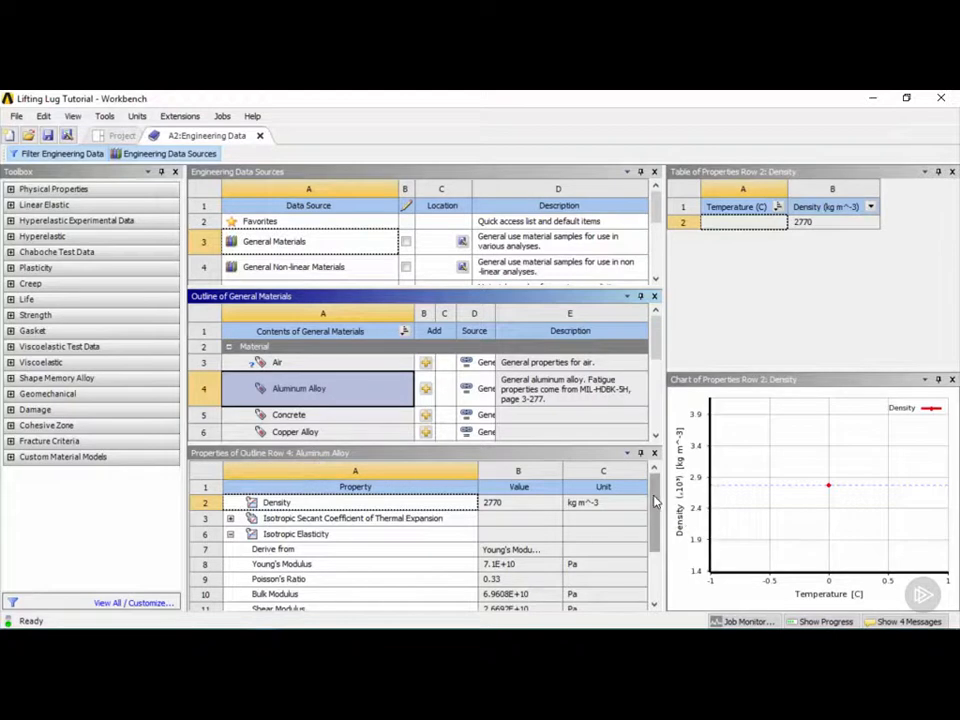
drag(655, 500, 666, 556)
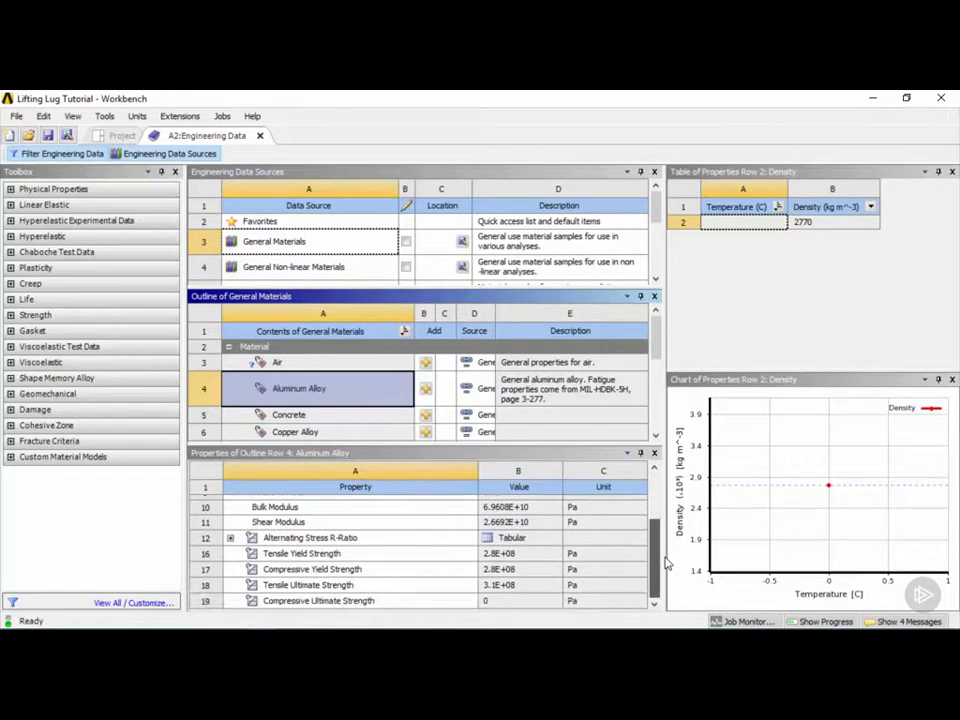
drag(667, 565, 658, 472)
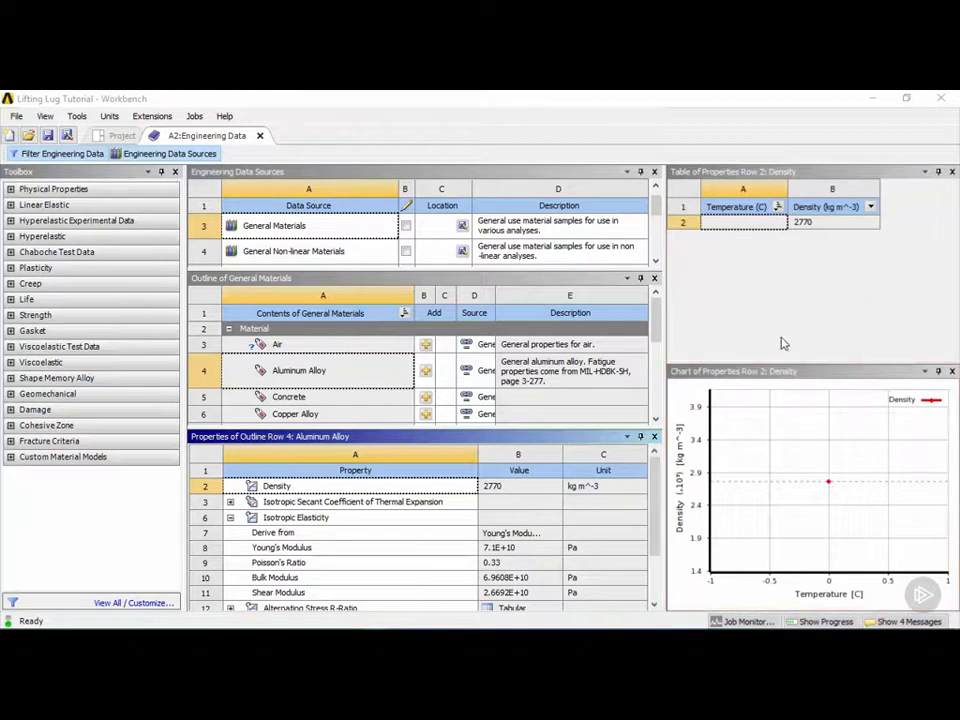
click(312, 489)
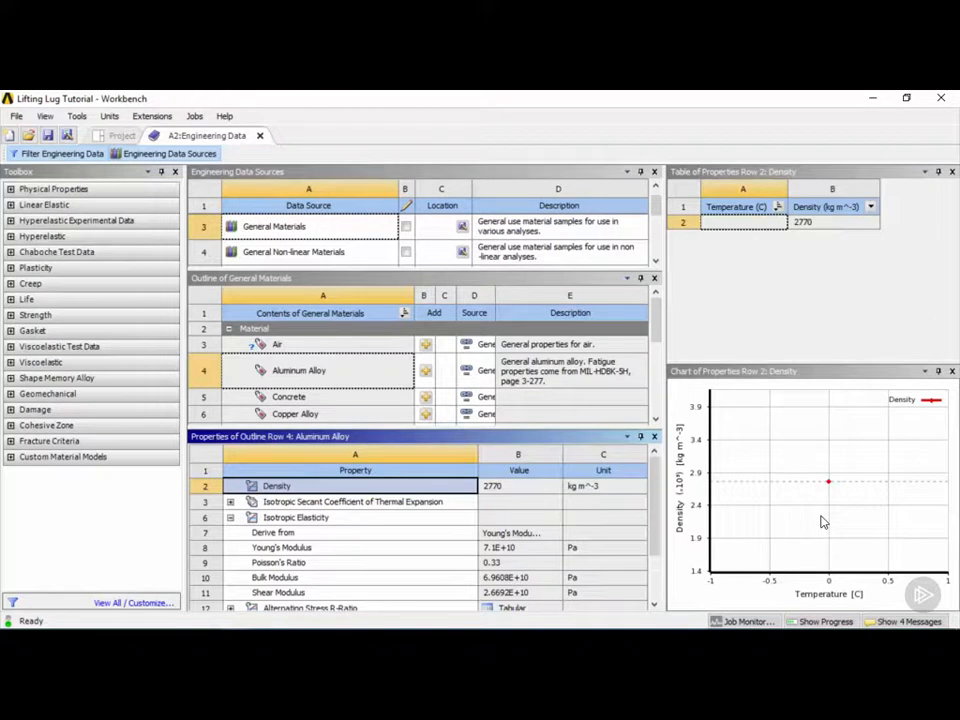
Enable editing of the General Materials library and locate the entry for adding a new library.
click(370, 176)
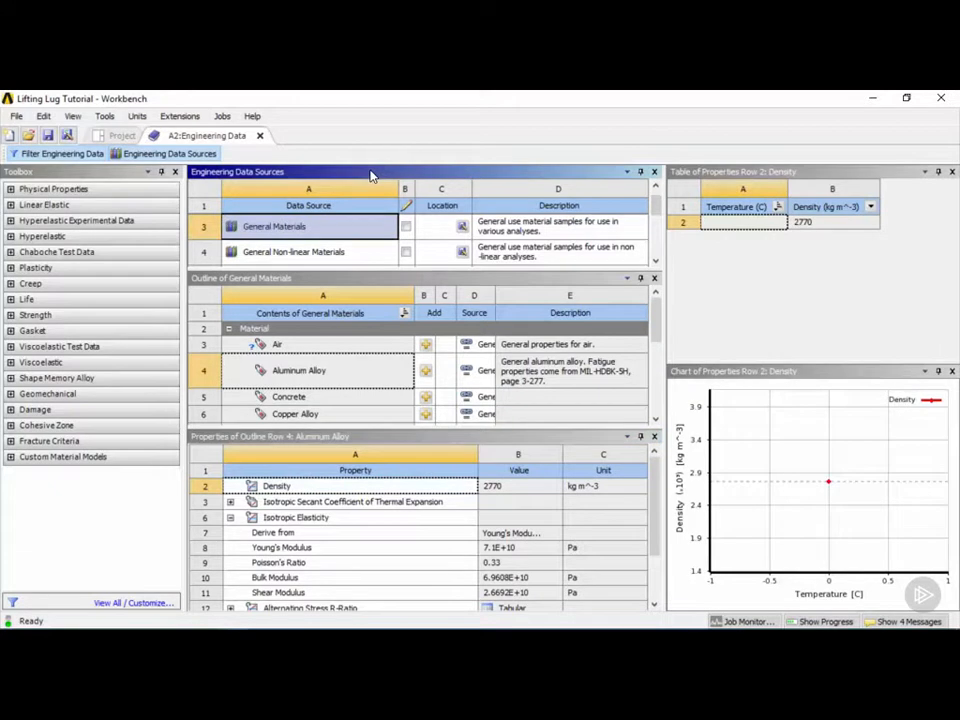
click(407, 226)
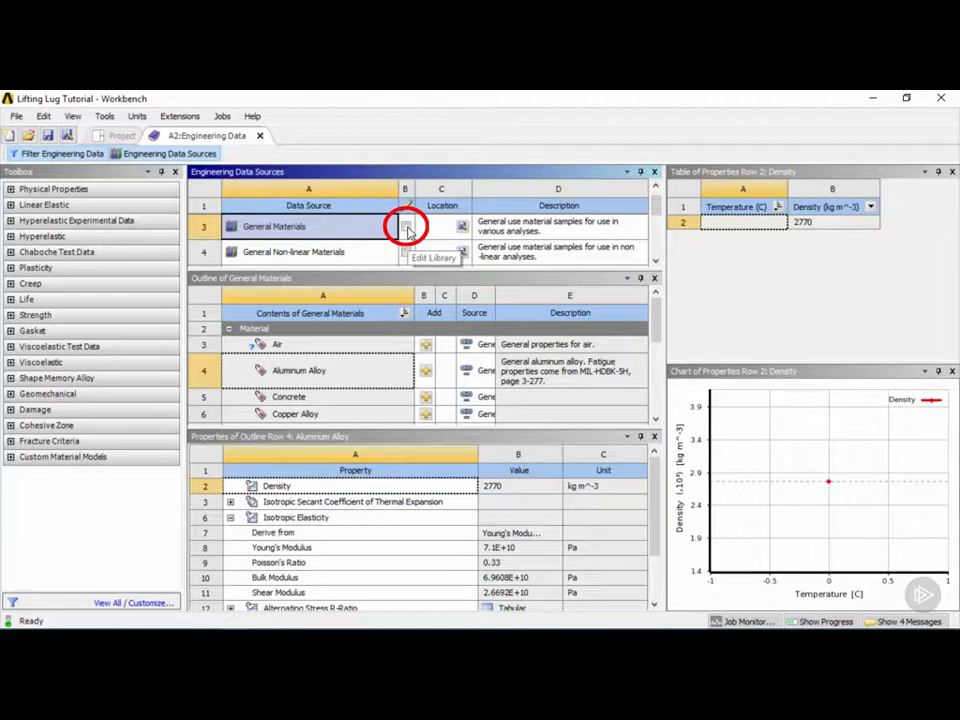
click(407, 228)
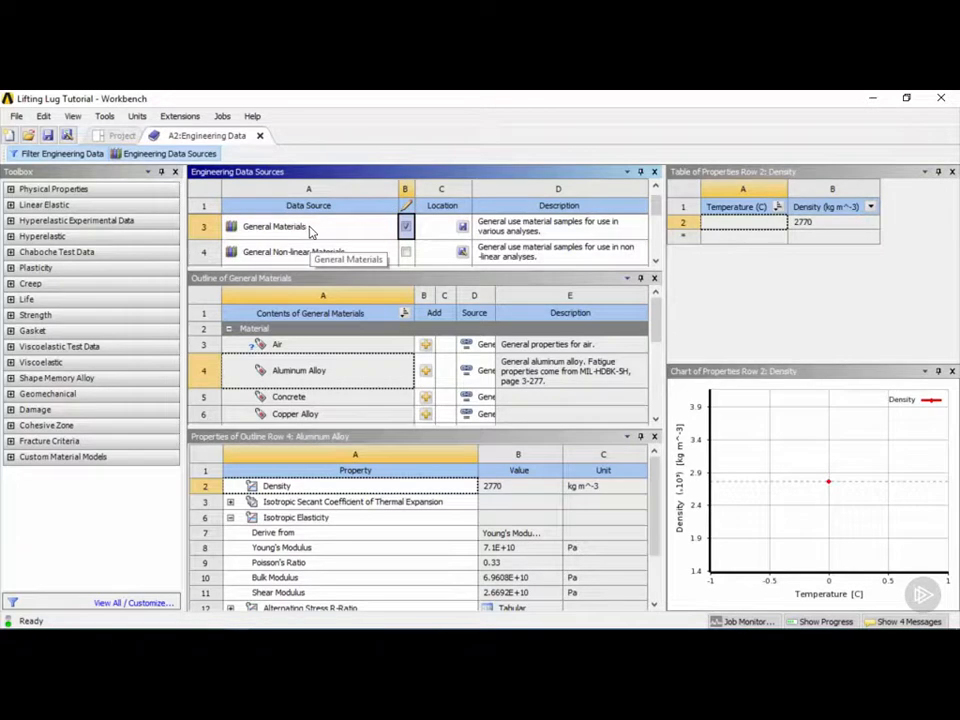
click(462, 225)
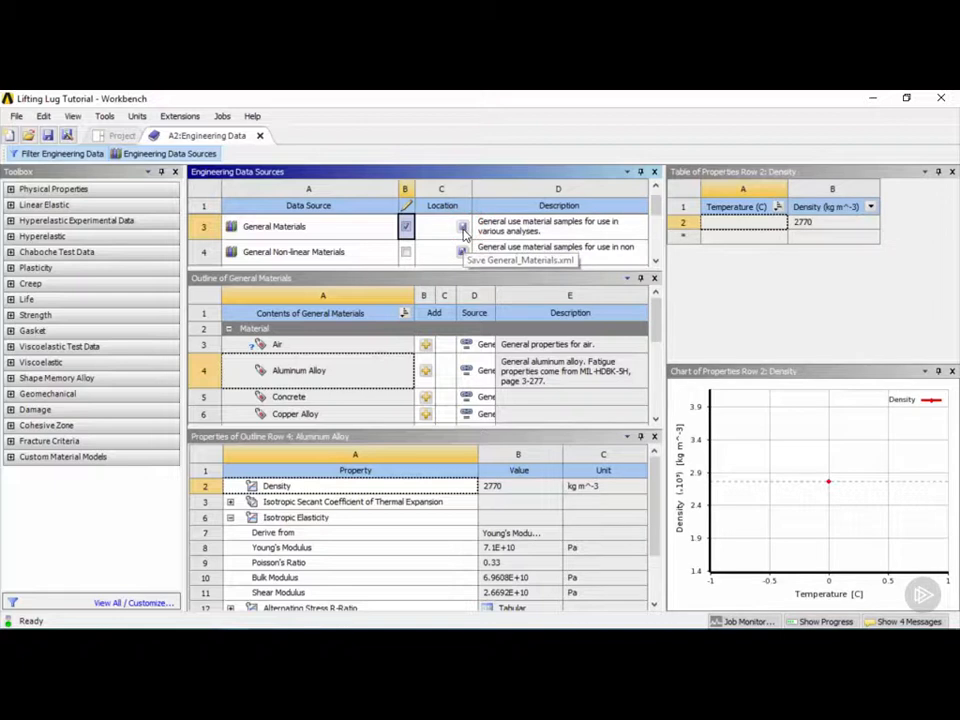
drag(657, 210, 654, 255)
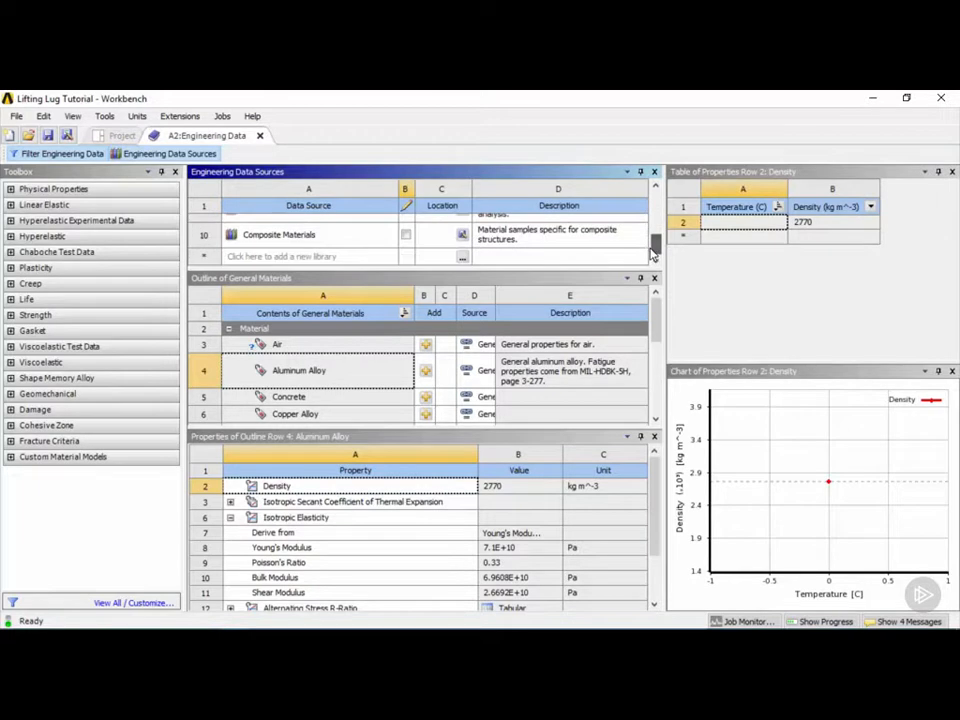
click(463, 257)
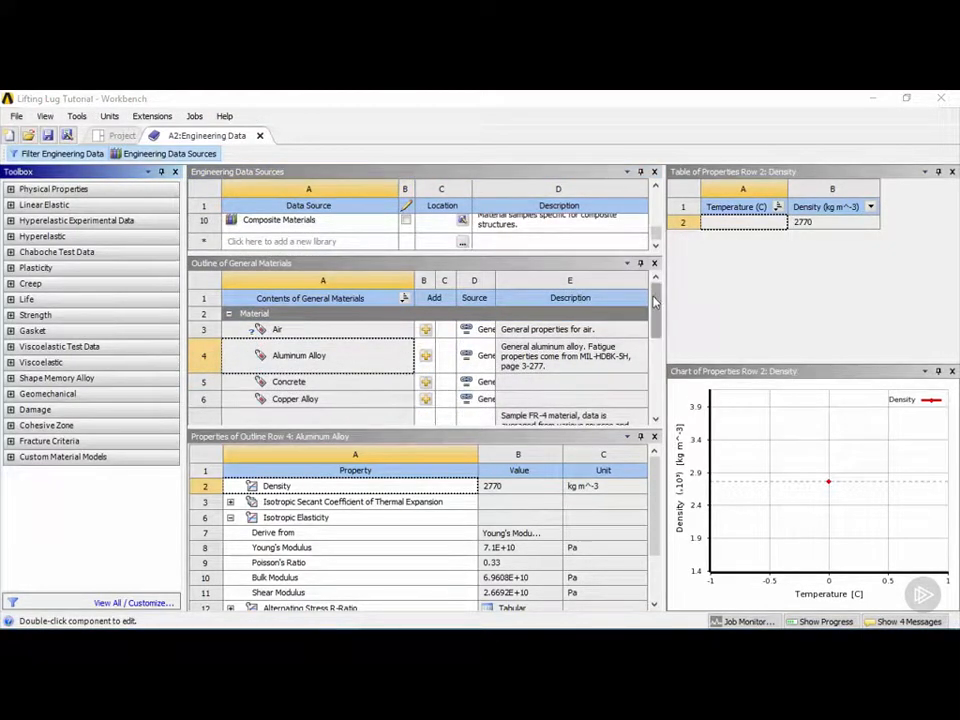
Add Structural Steel from General Materials to the project's engineering data and hide the data sources.
drag(656, 300, 633, 381)
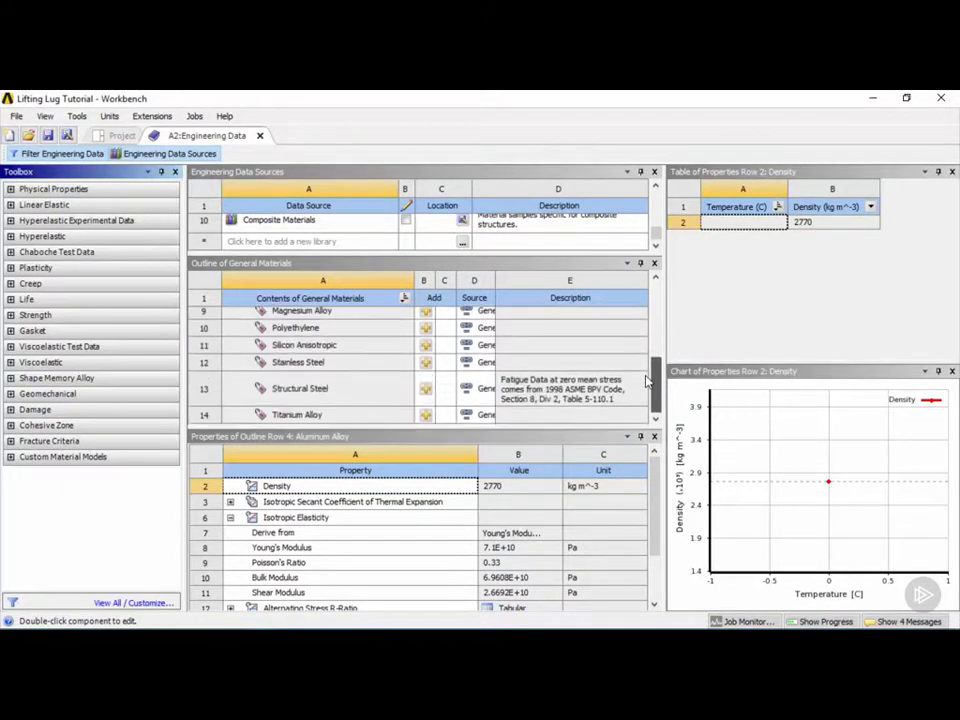
click(427, 393)
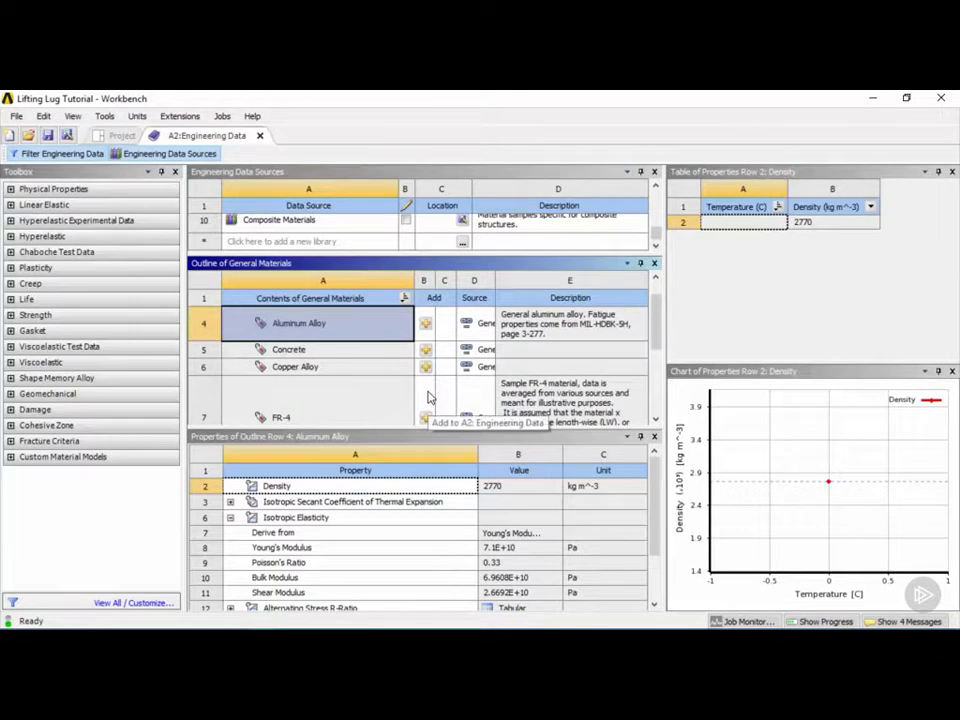
click(208, 155)
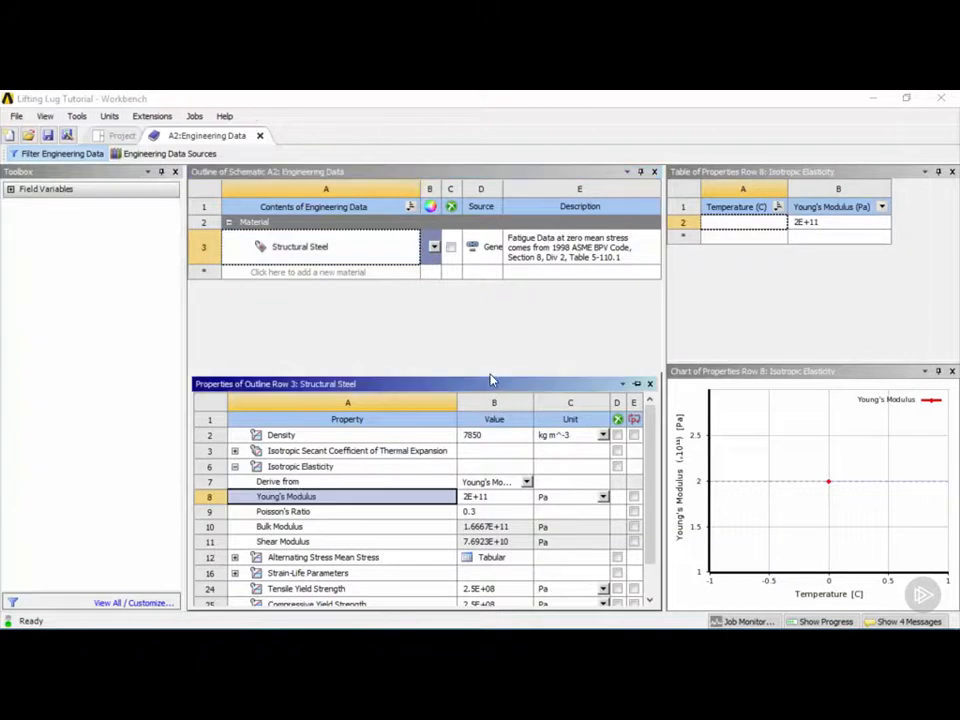
Enlarge the Structural Steel properties pane and open the density value for editing.
drag(489, 371, 514, 294)
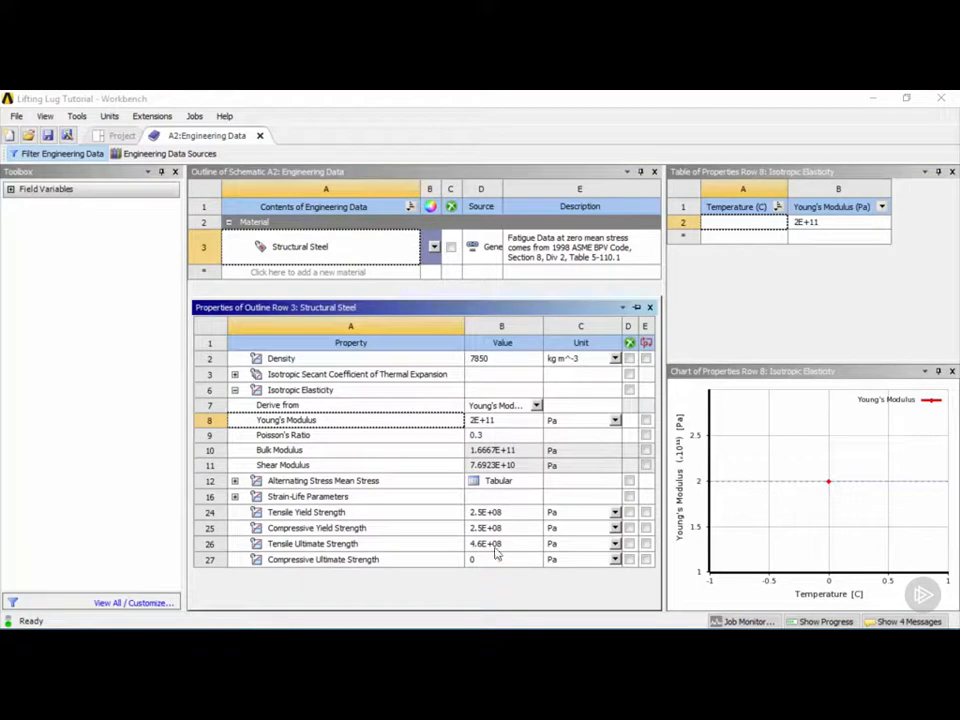
click(503, 363)
click(503, 362)
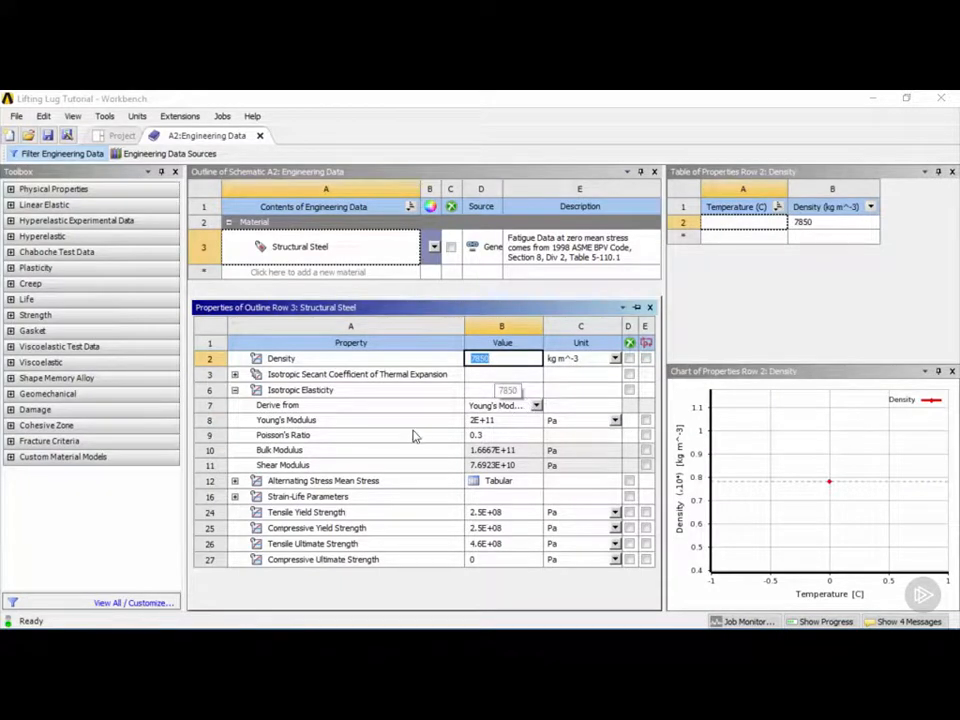
Change the unit of Structural Steel's Young's Modulus to MPa and open its value for editing.
click(326, 426)
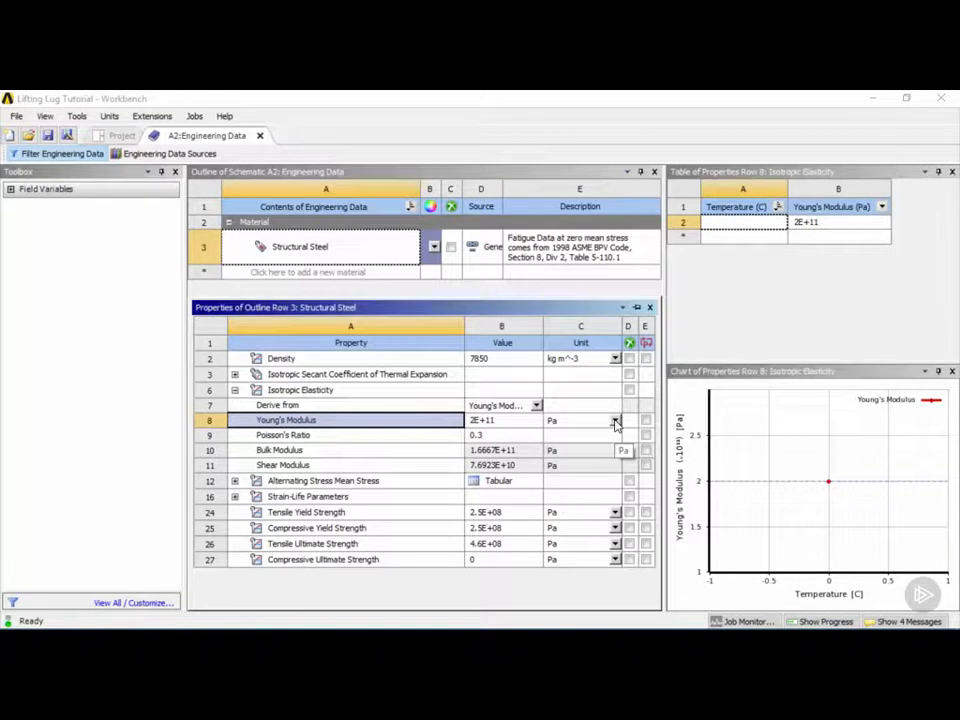
click(615, 421)
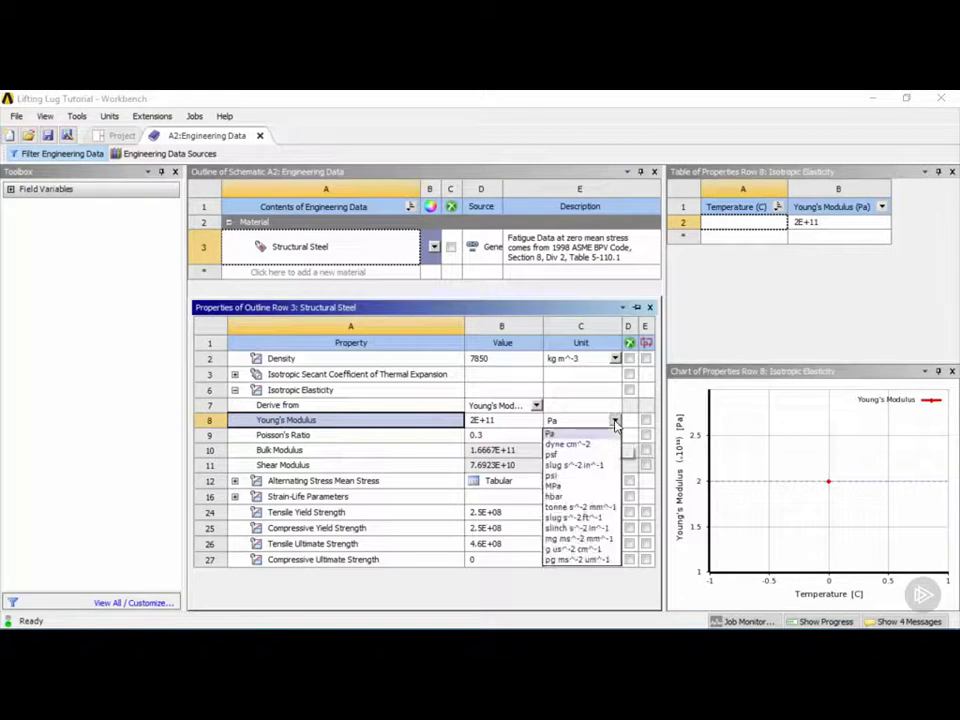
click(574, 488)
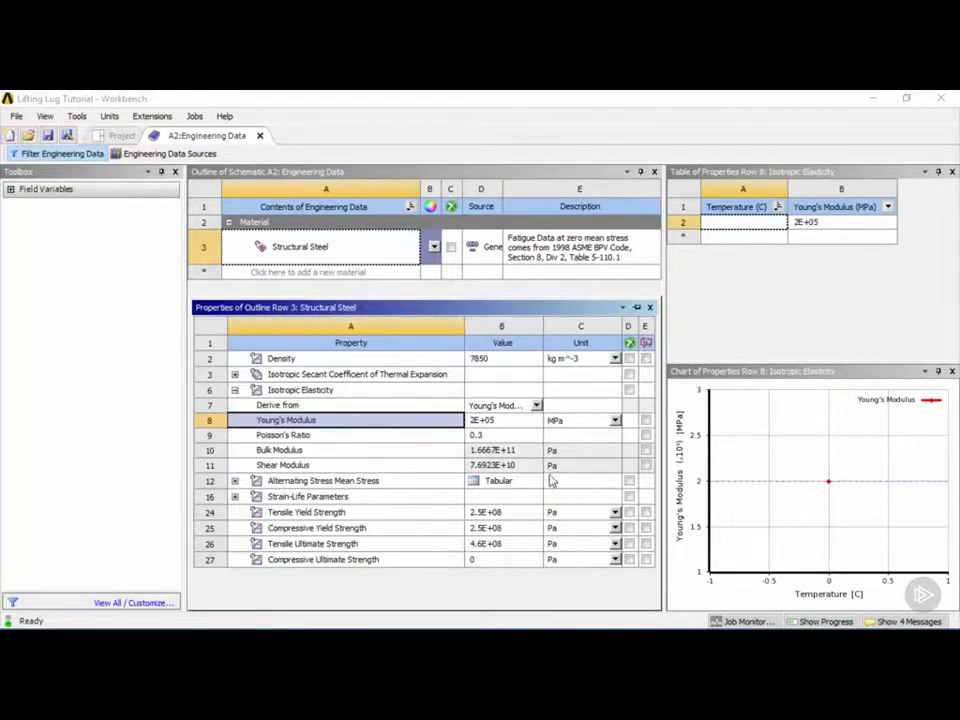
click(505, 426)
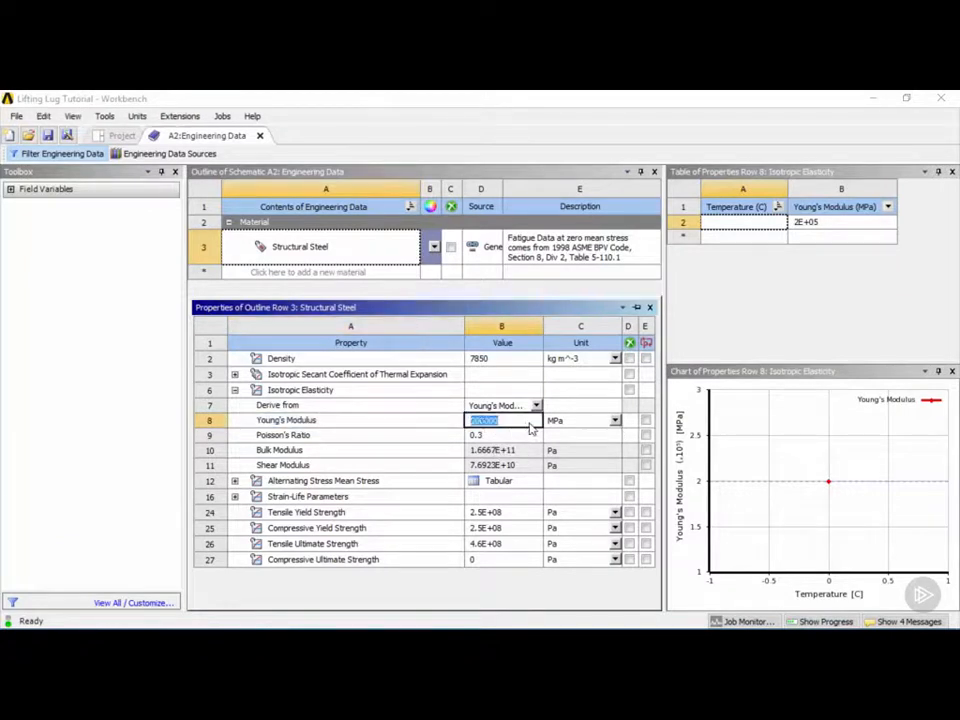
click(386, 422)
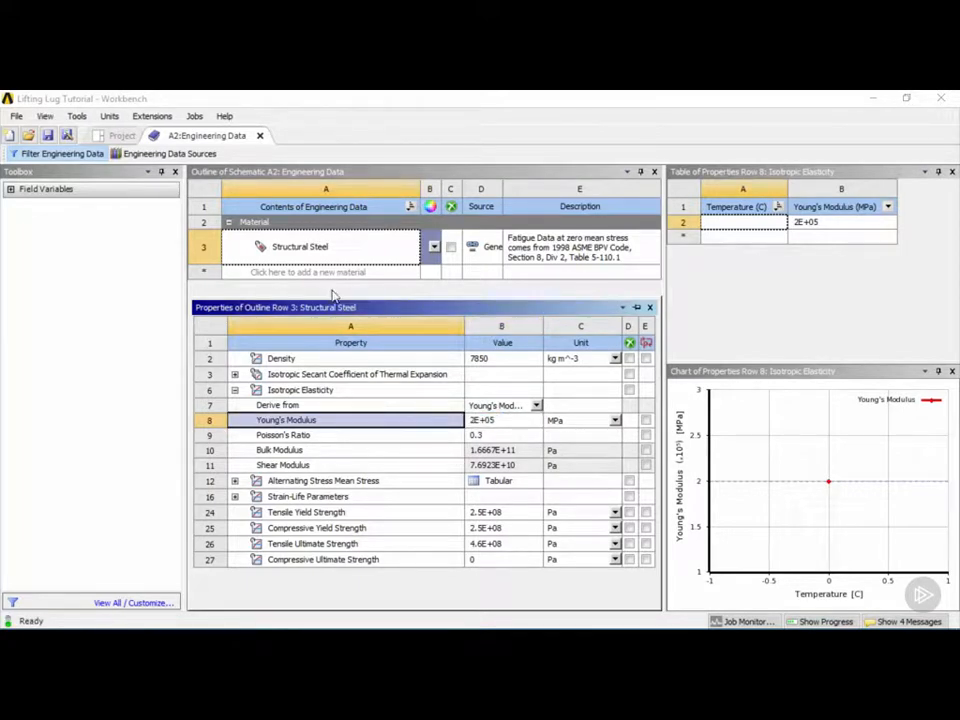
Add the Orthotropic Elasticity property from the Linear Elastic group to Structural Steel.
click(365, 248)
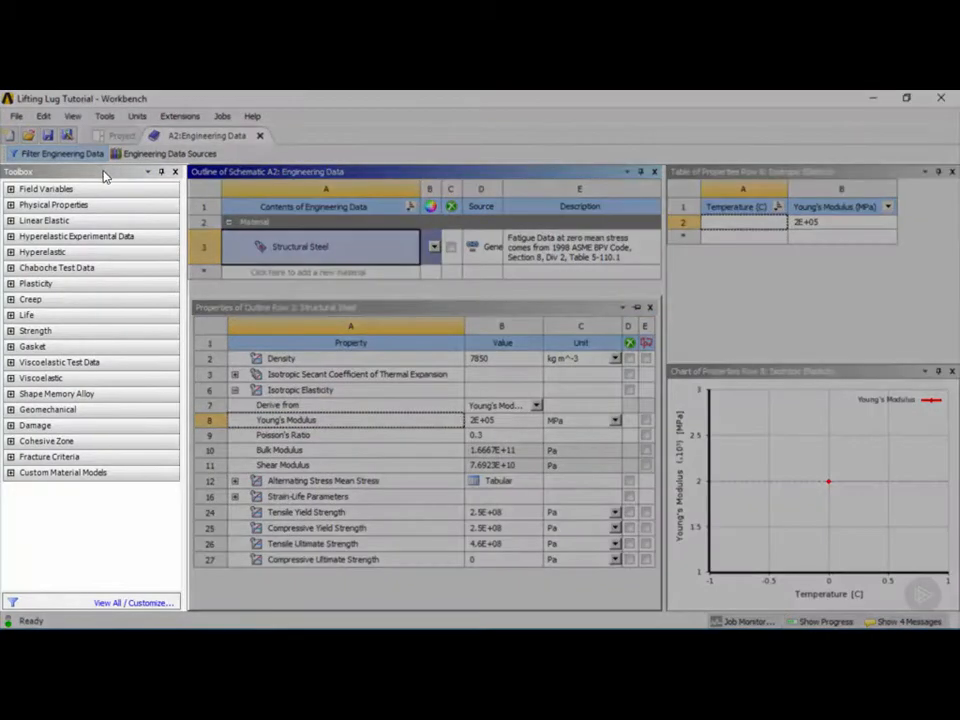
click(106, 175)
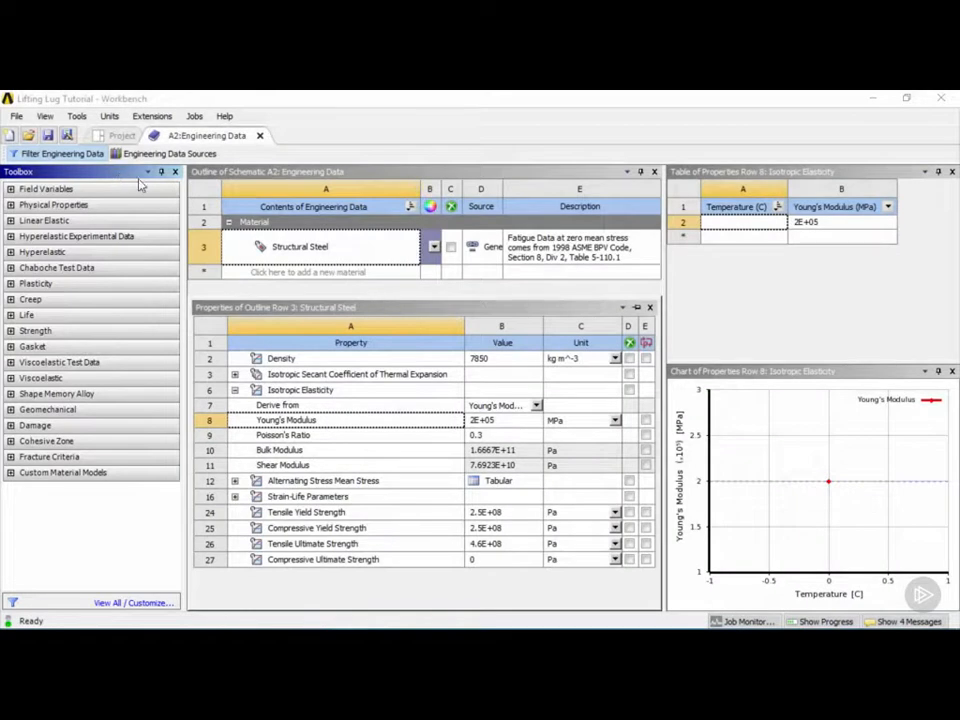
click(10, 221)
click(10, 233)
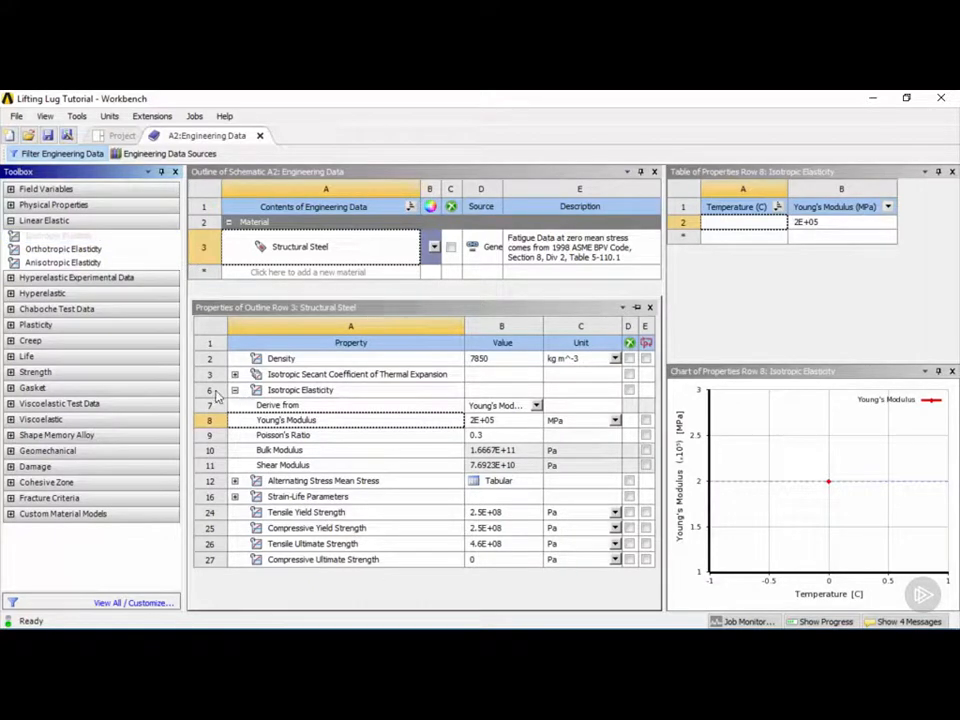
click(311, 394)
click(333, 250)
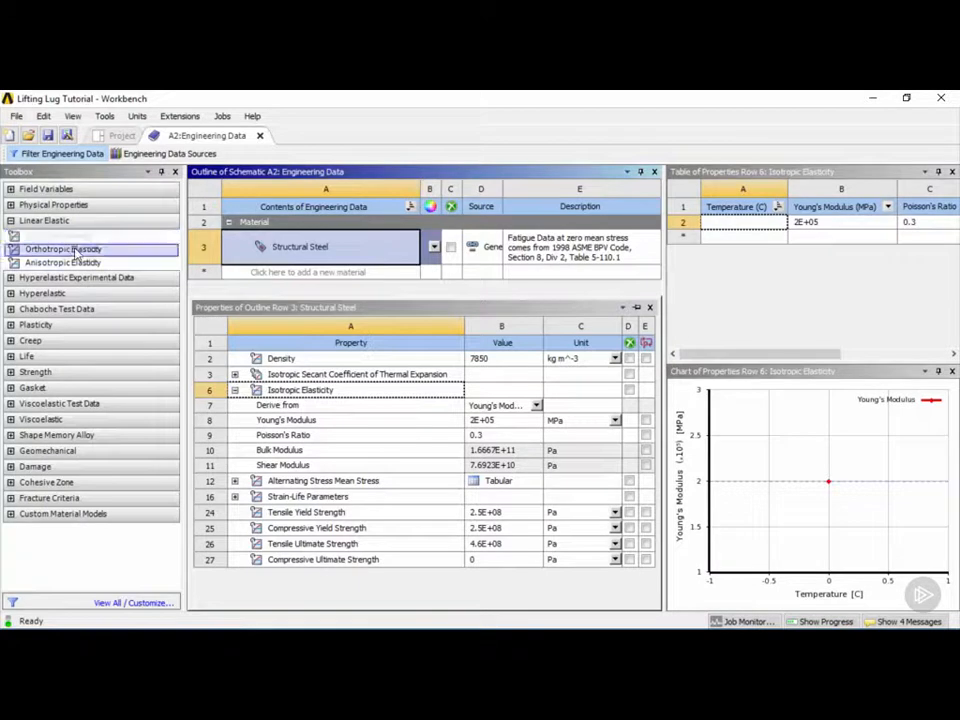
drag(58, 254, 297, 455)
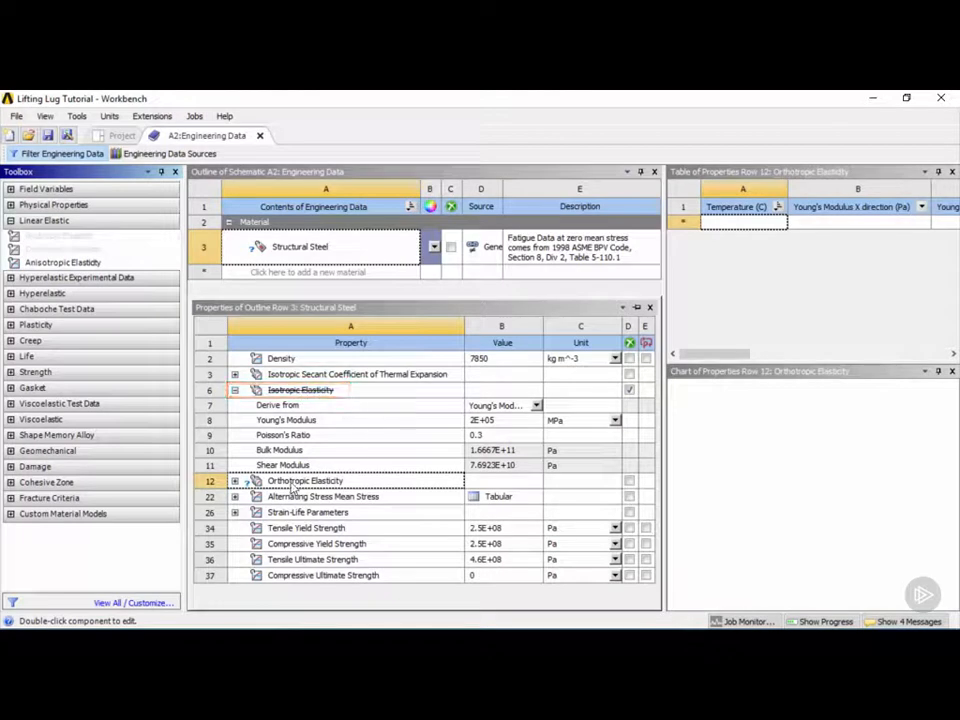
Expand Structural Steel's Orthotropic Elasticity property to view its required fields, and delete that property.
click(292, 484)
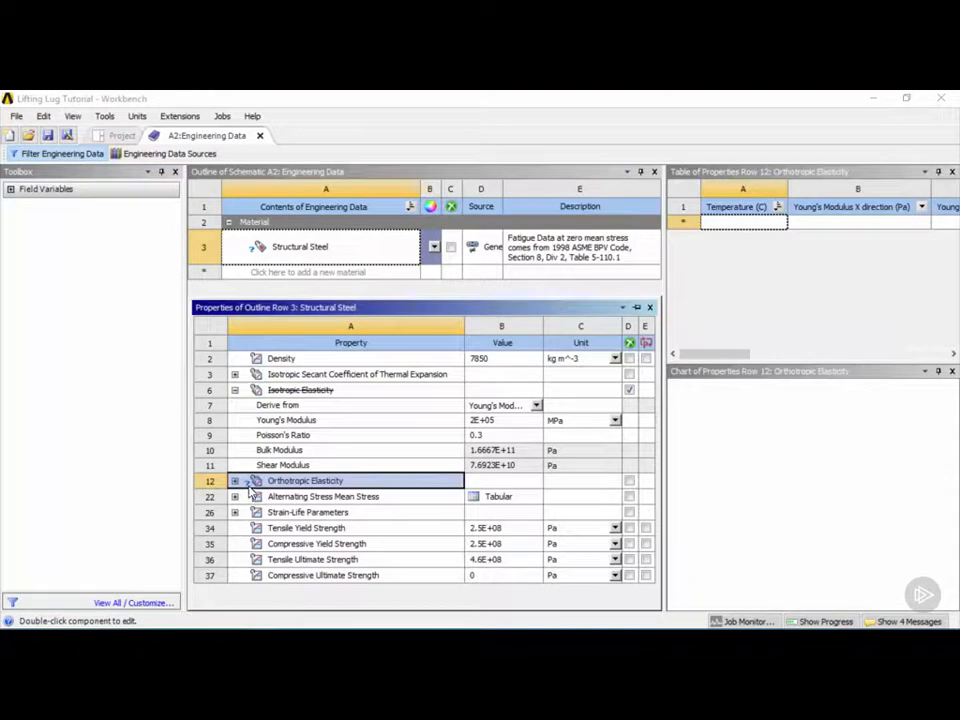
click(235, 482)
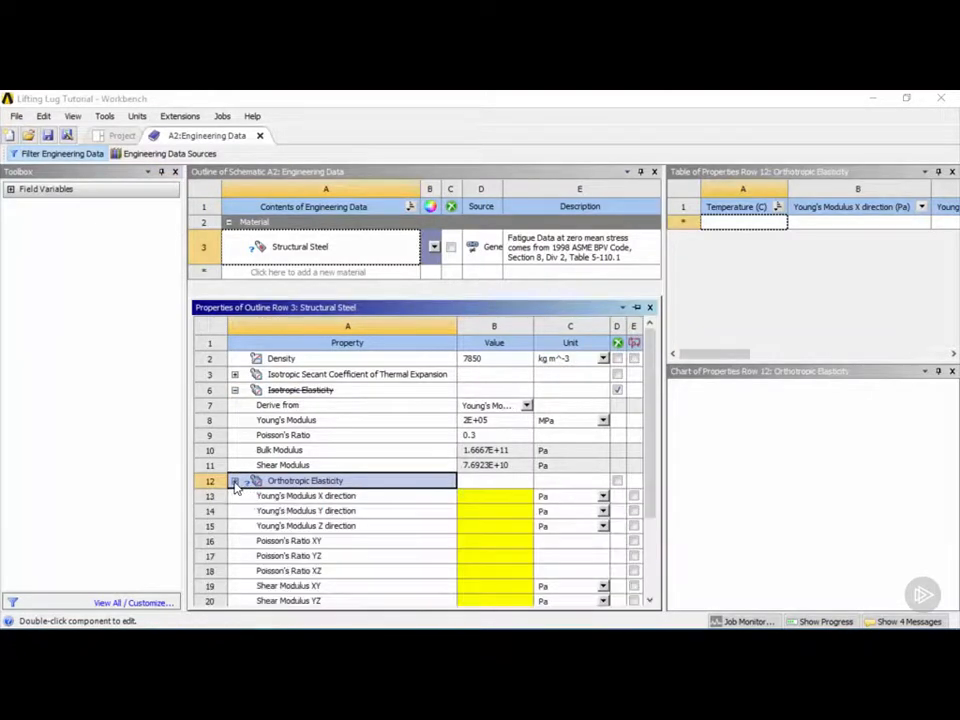
scroll(413, 506, down, 1)
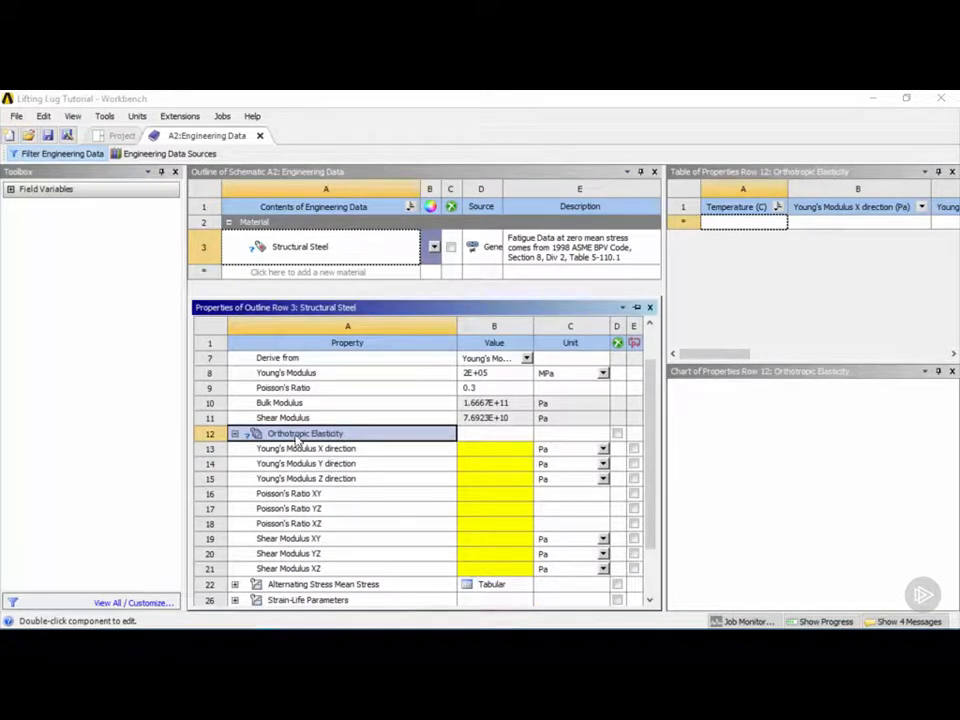
drag(650, 470, 654, 418)
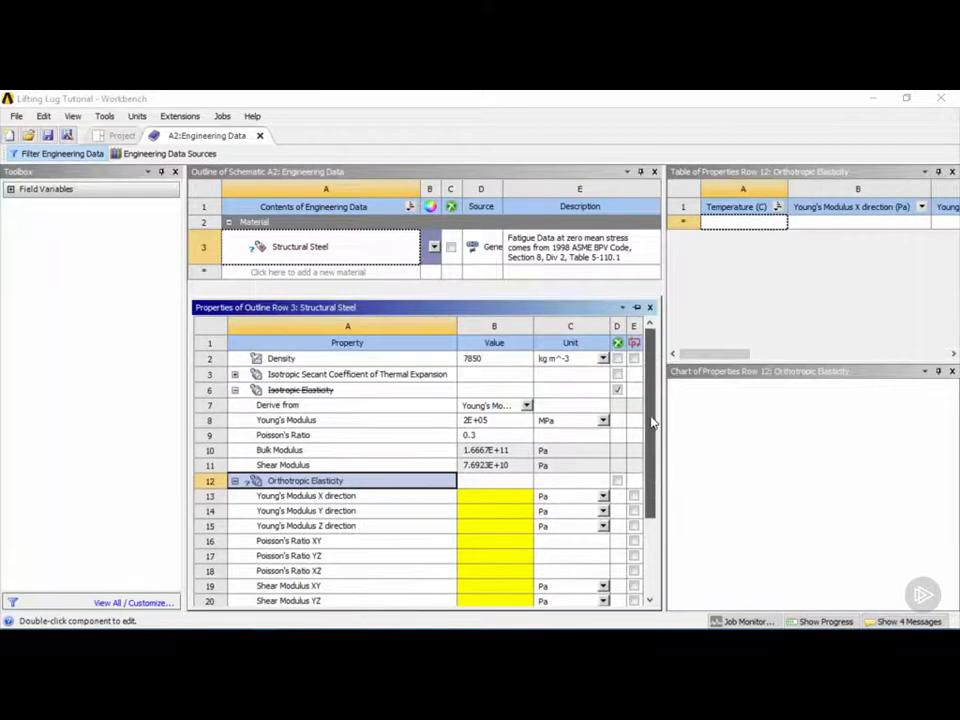
right_click(328, 486)
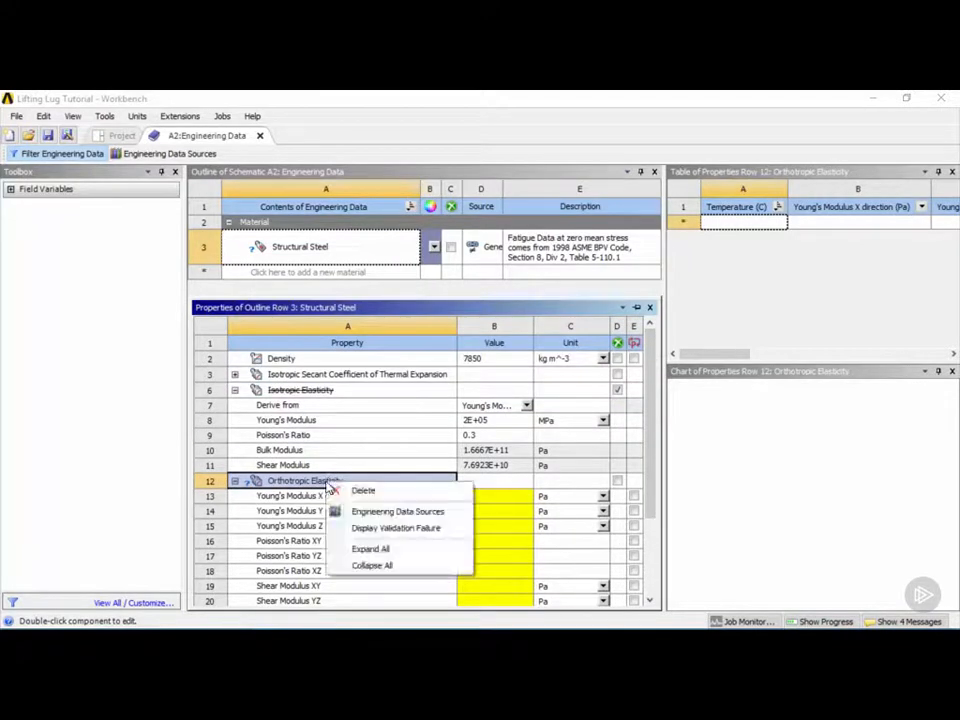
click(364, 492)
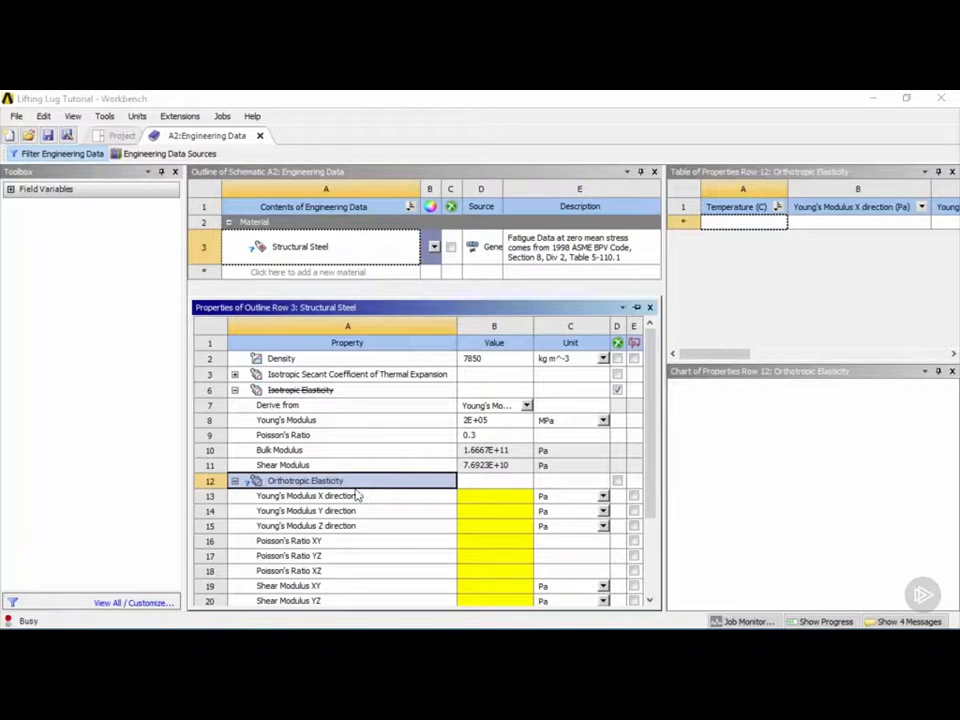
Unsuppress Structural Steel's Isotropic Elasticity property and collapse the Linear Elastic property group.
click(303, 394)
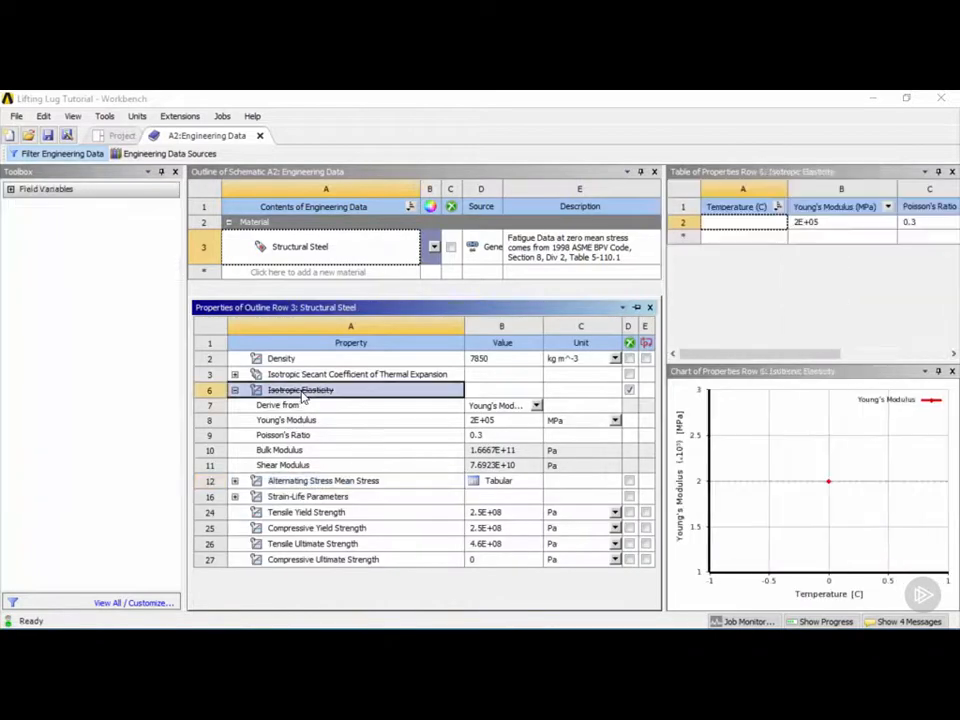
click(629, 391)
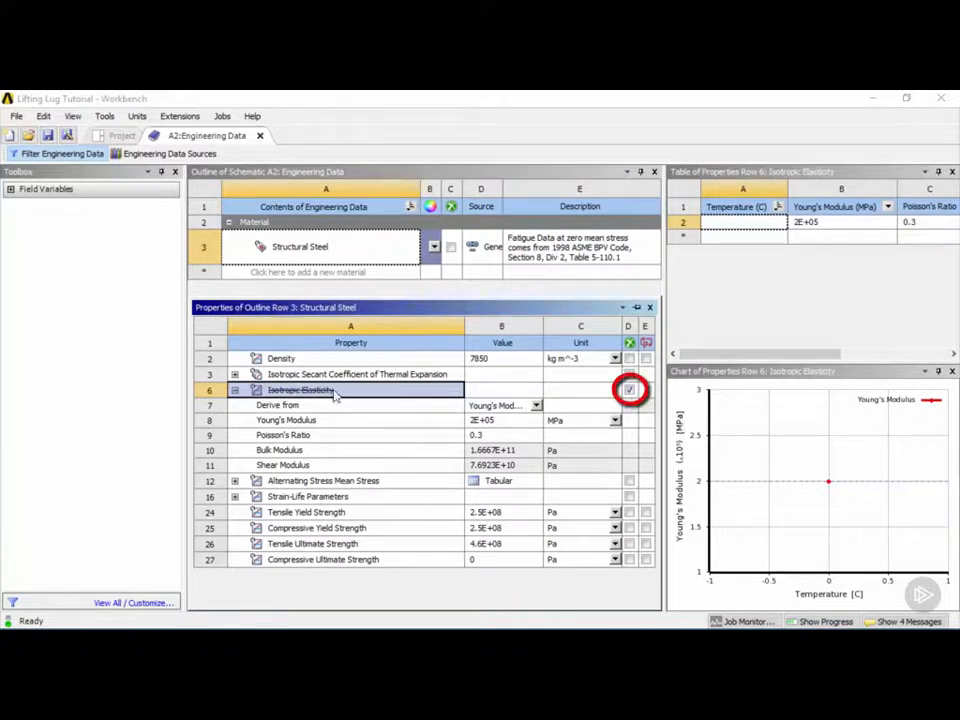
click(629, 391)
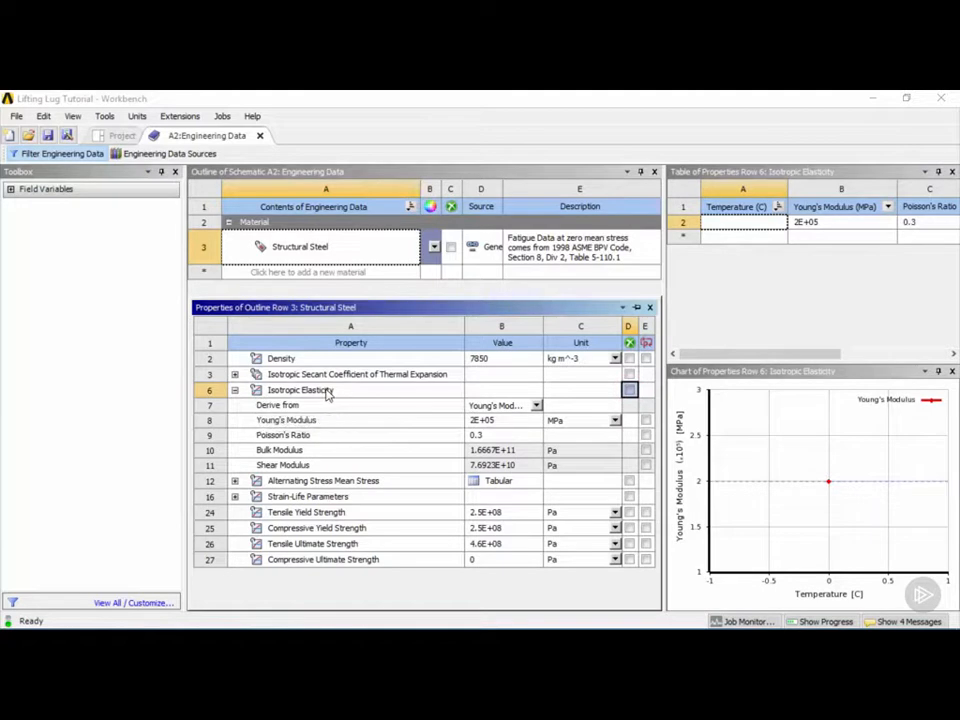
click(362, 258)
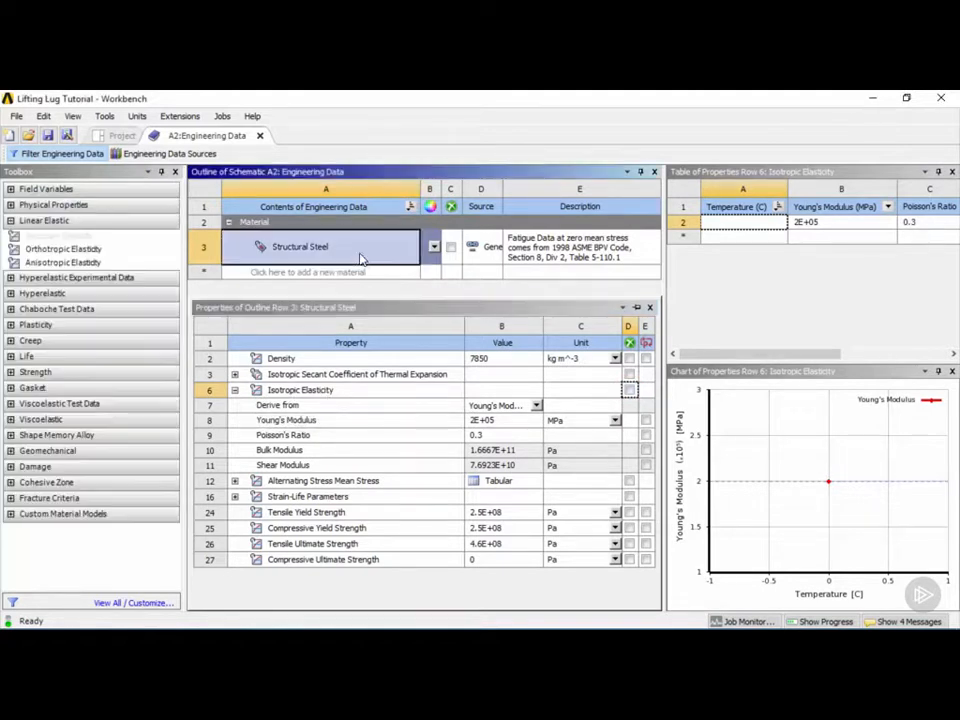
click(10, 221)
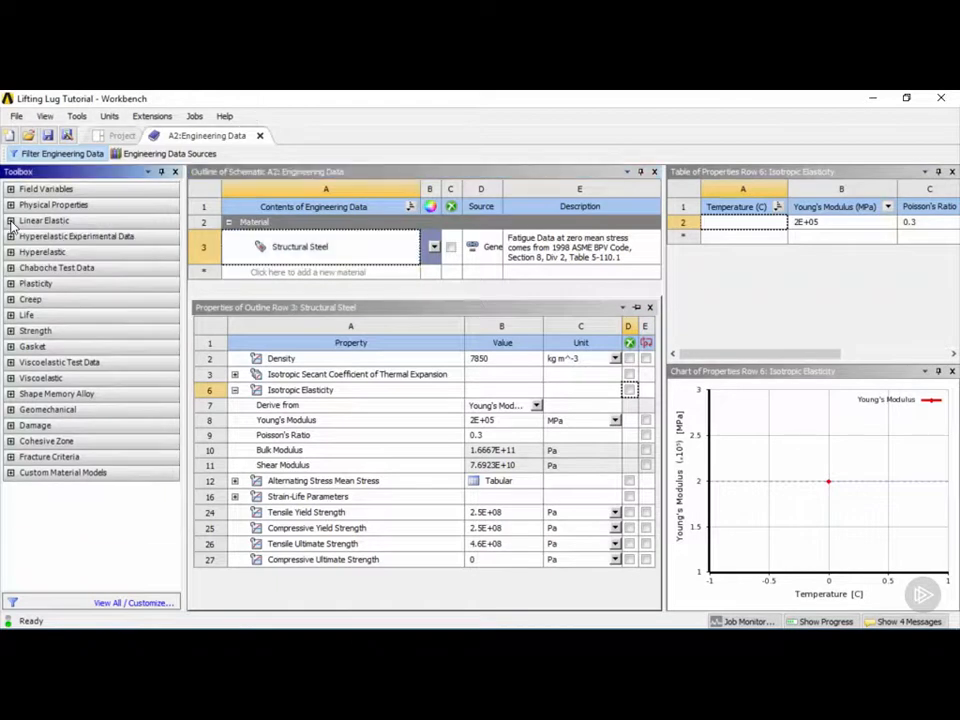
Show the General Non-linear Materials data source and examine the properties of Copper Alloy NL and Stainless Steel NL.
click(208, 154)
click(655, 246)
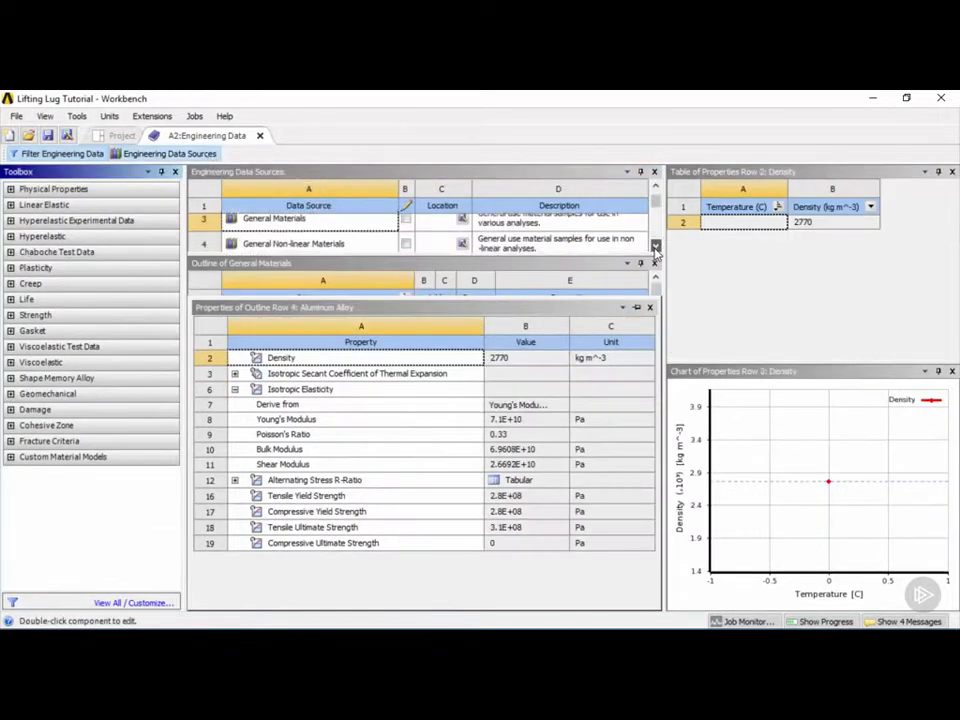
click(318, 238)
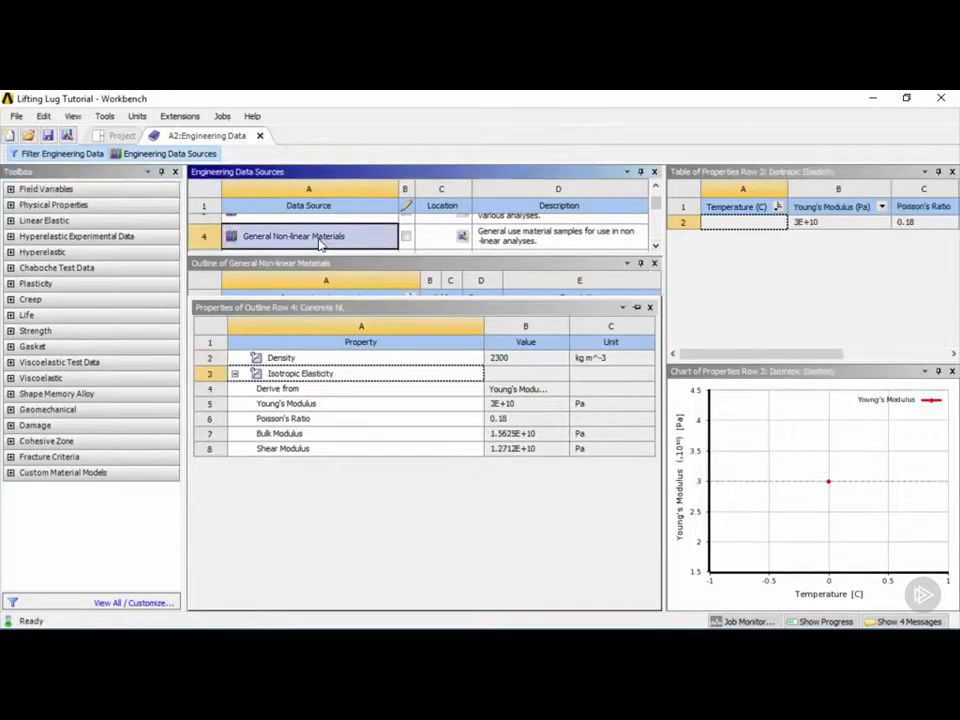
click(400, 371)
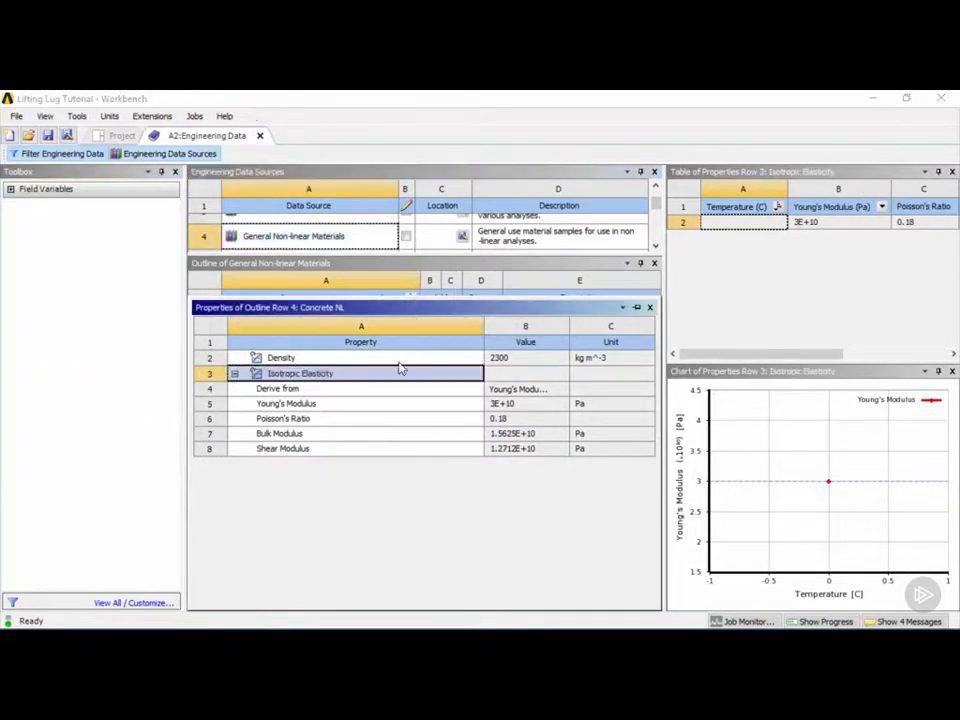
drag(441, 299, 425, 456)
click(366, 386)
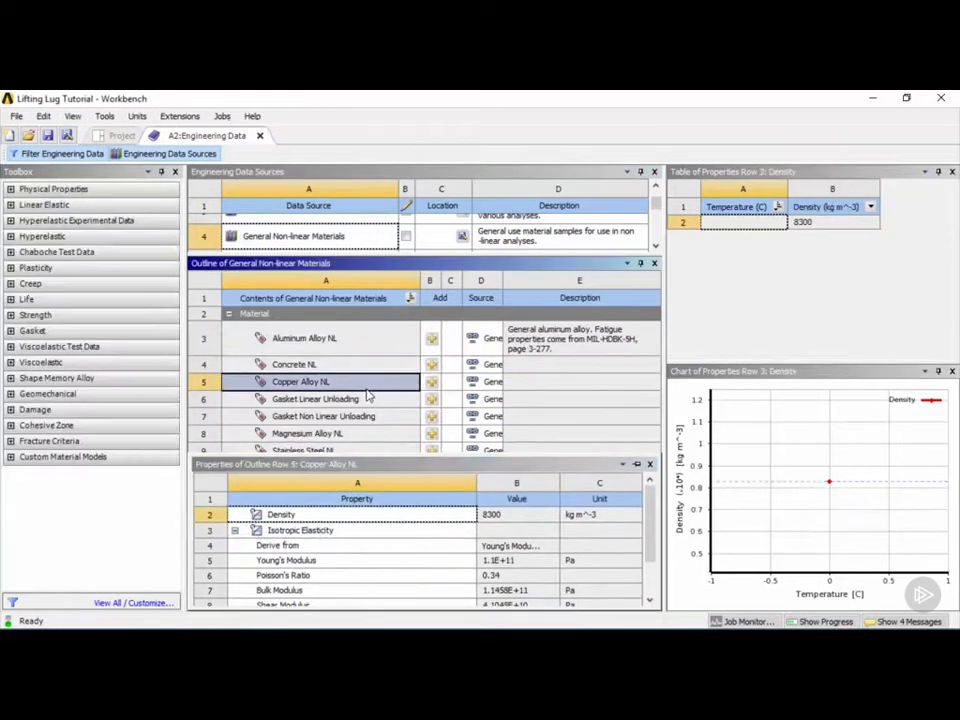
click(405, 450)
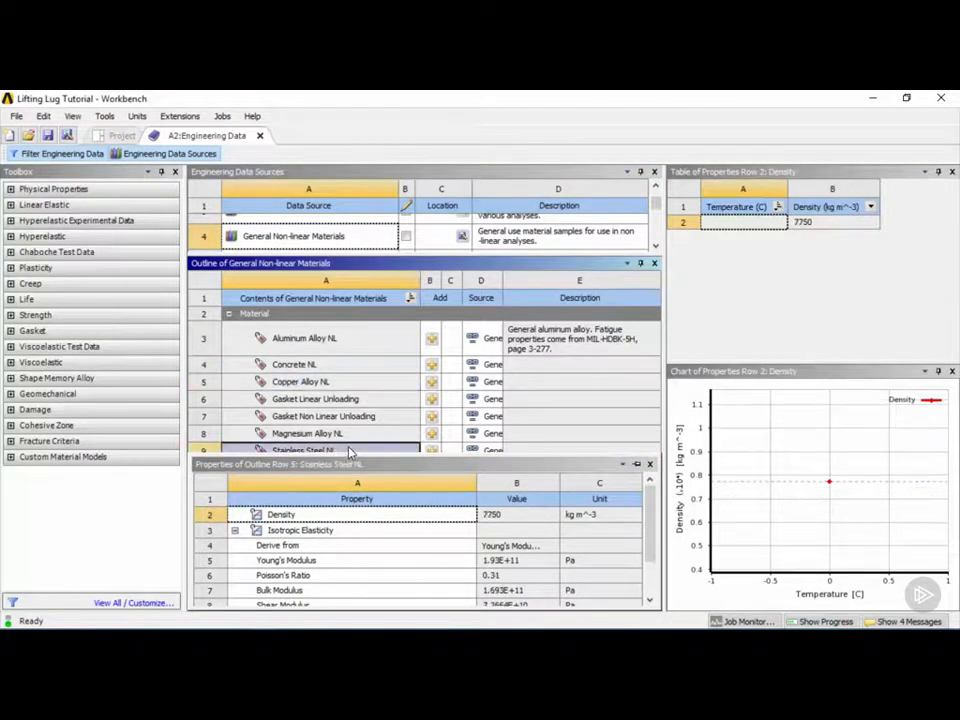
Examine the Bilinear Isotropic Hardening data and curve of Structural Steel NL, and hide the data sources.
drag(407, 461, 455, 348)
click(375, 477)
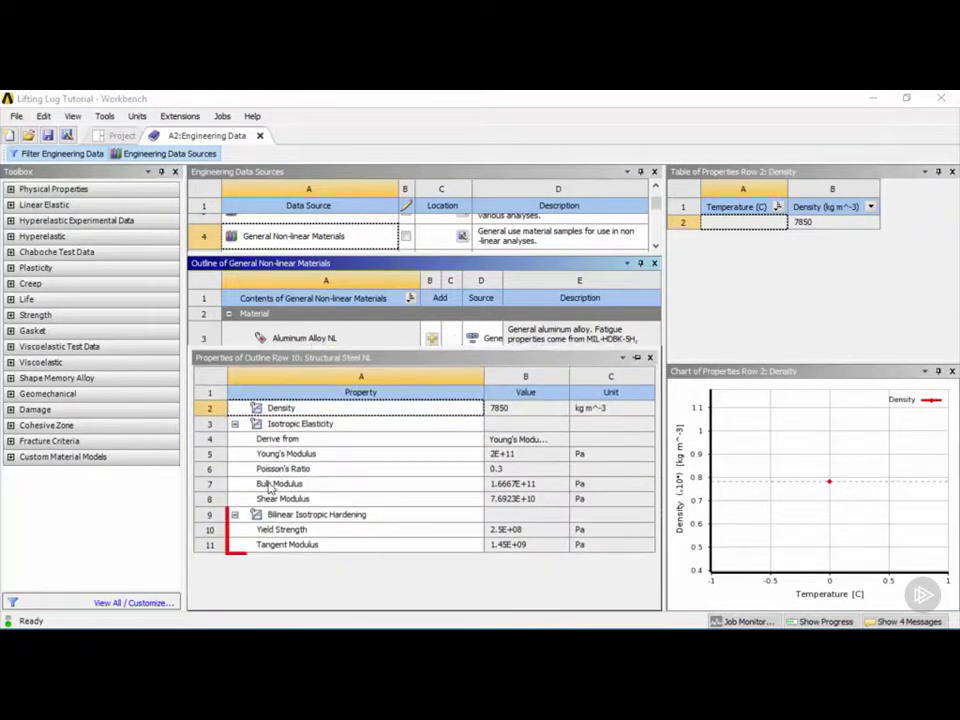
click(340, 517)
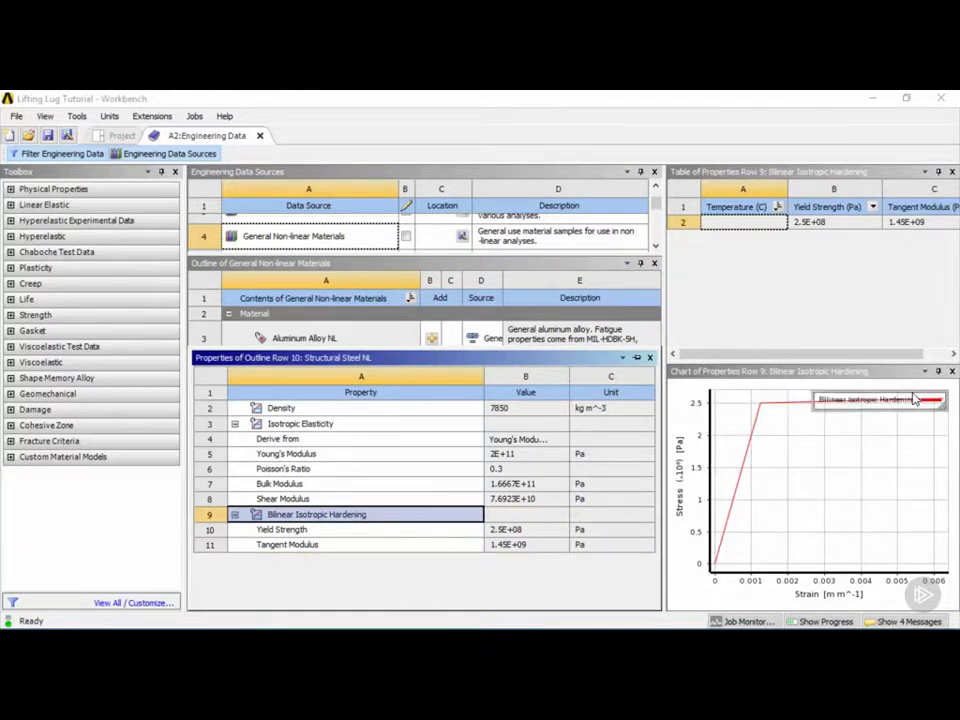
drag(493, 354, 490, 410)
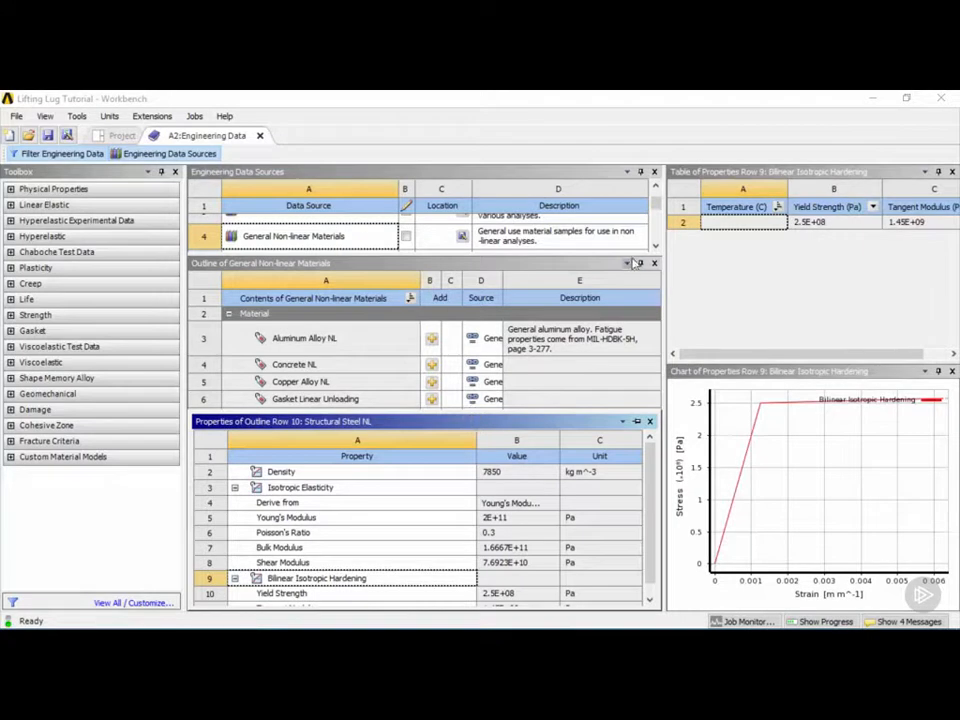
click(193, 156)
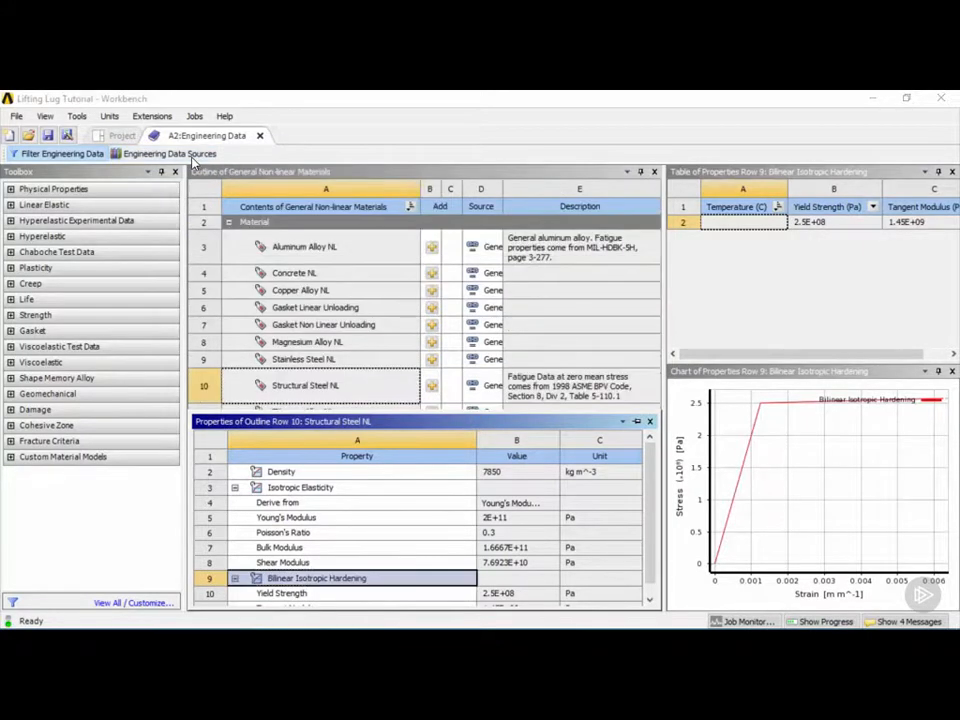
Add the Multilinear Isotropic Hardening property from the Plasticity group to Structural Steel and enlarge its properties pane.
click(325, 251)
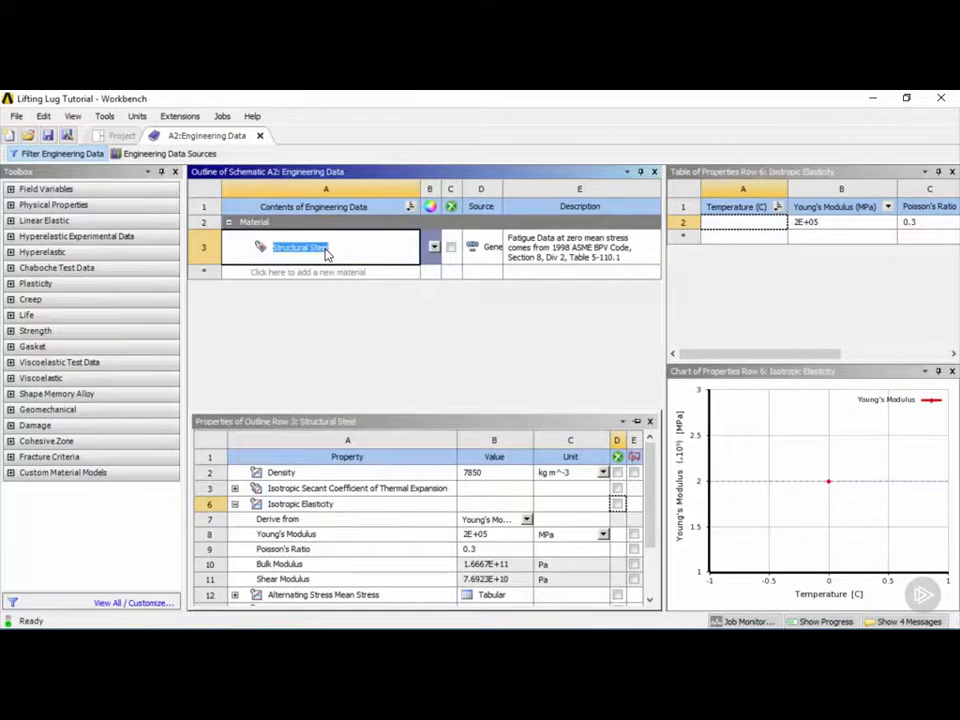
click(355, 258)
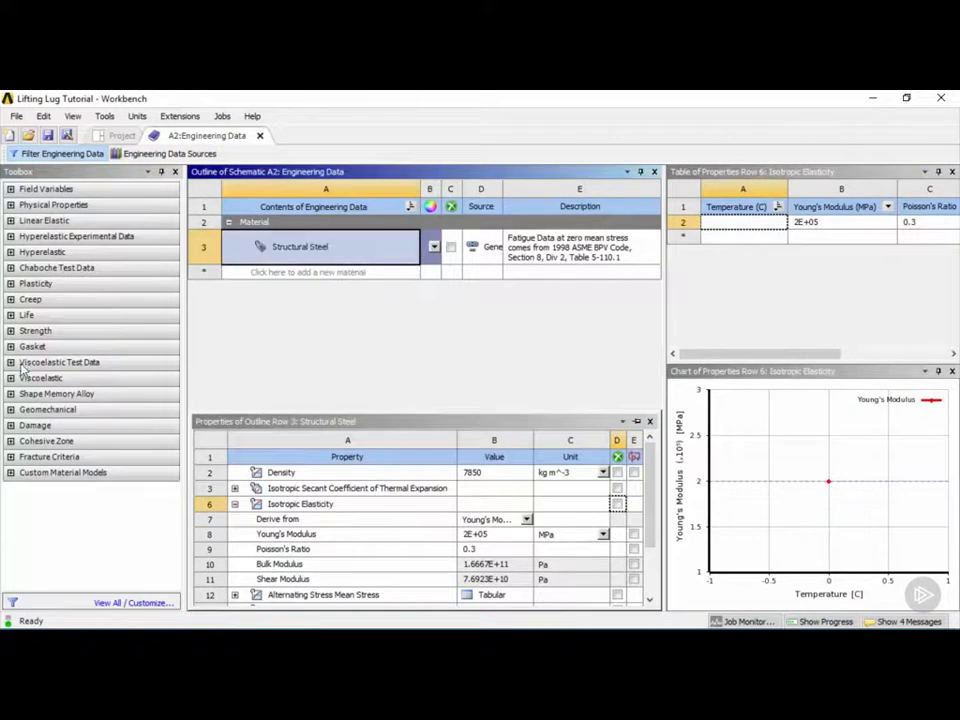
click(11, 284)
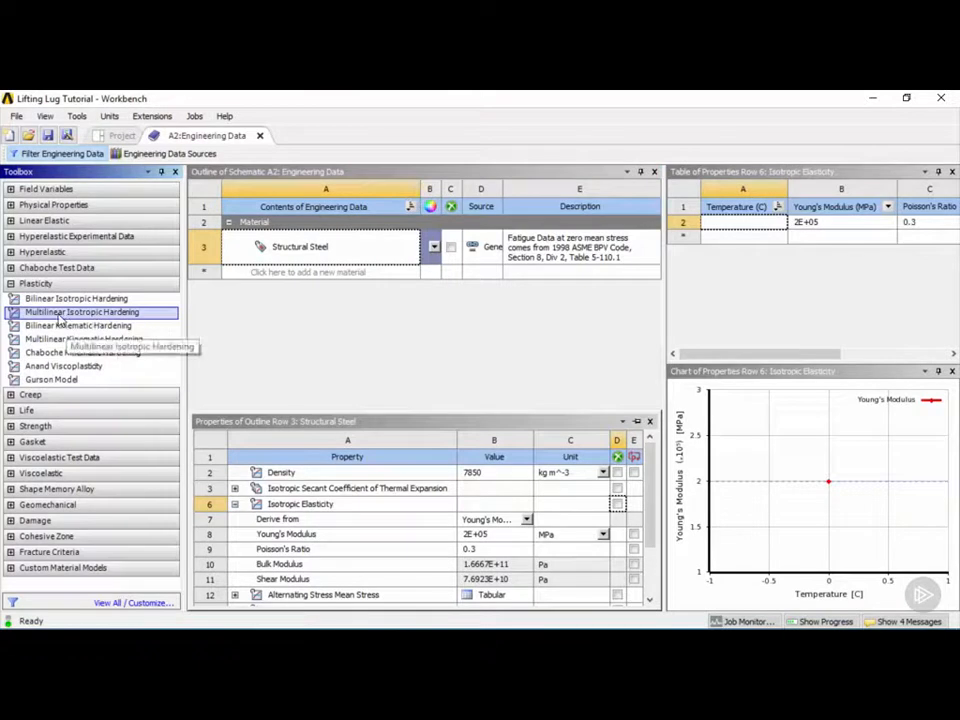
drag(57, 318, 330, 535)
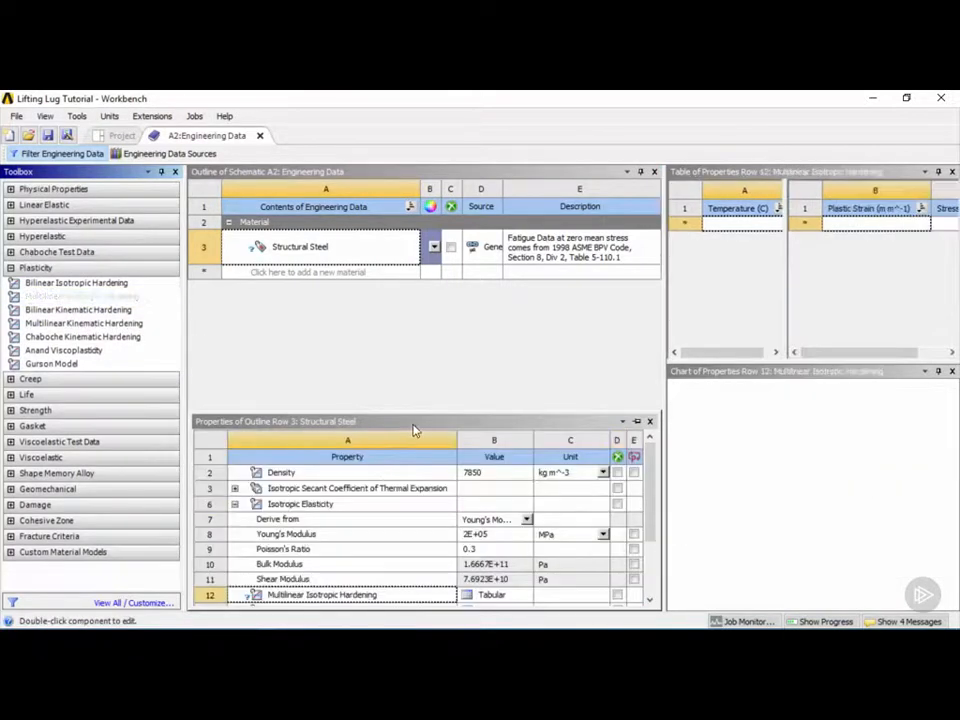
click(430, 421)
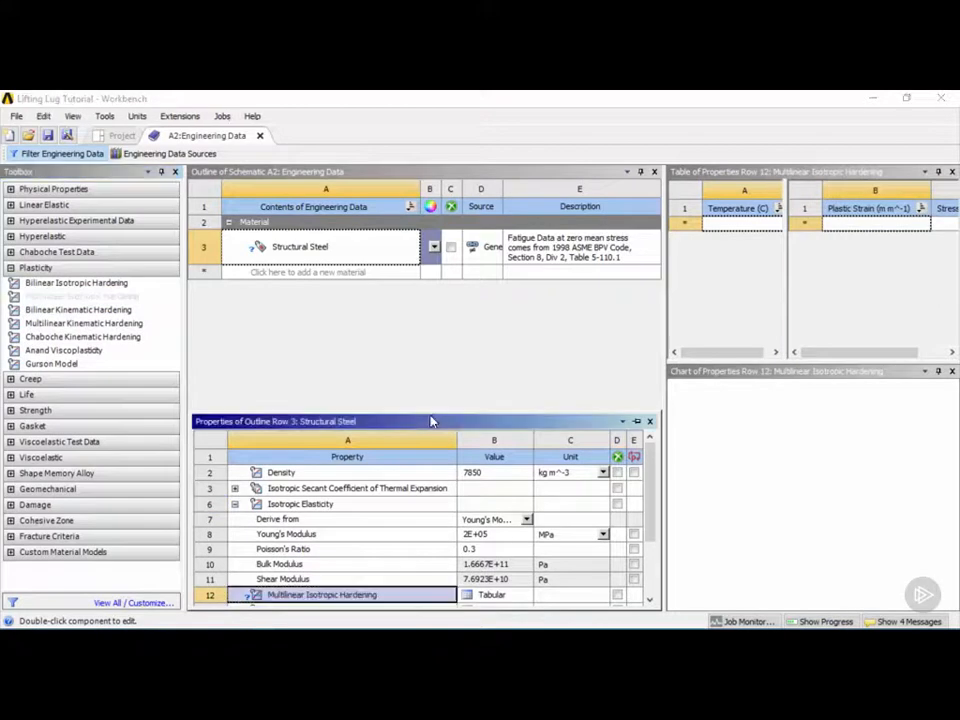
drag(435, 418, 450, 300)
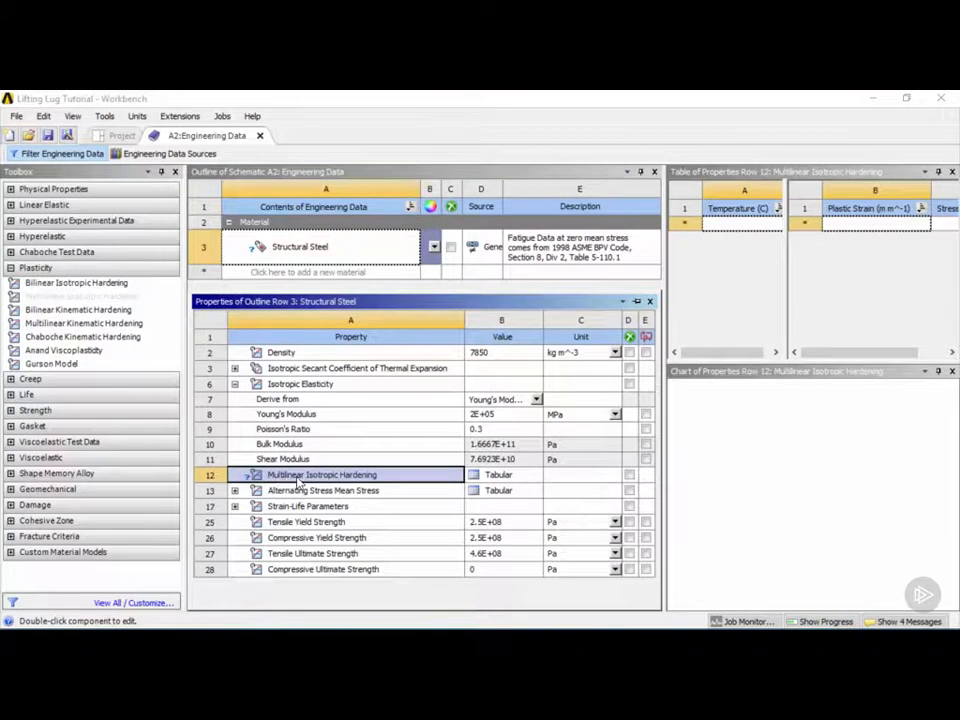
In the Multilinear Isotropic Hardening table, widen the strain-stress section and enter a plastic strain of 0.001 with a stress of 250 Pa.
click(507, 476)
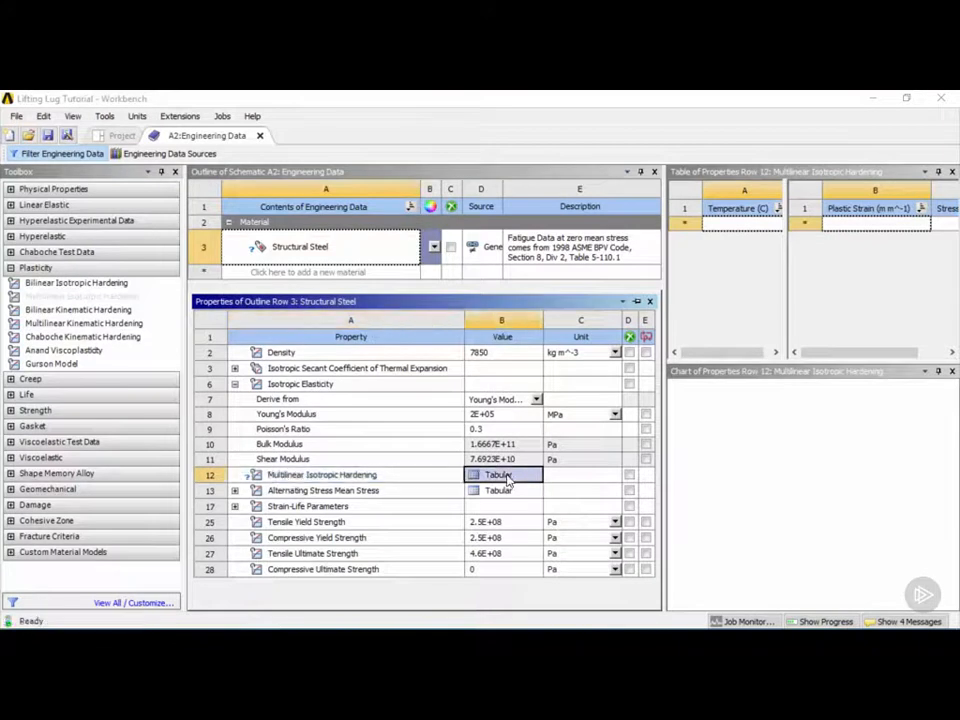
drag(786, 311, 743, 315)
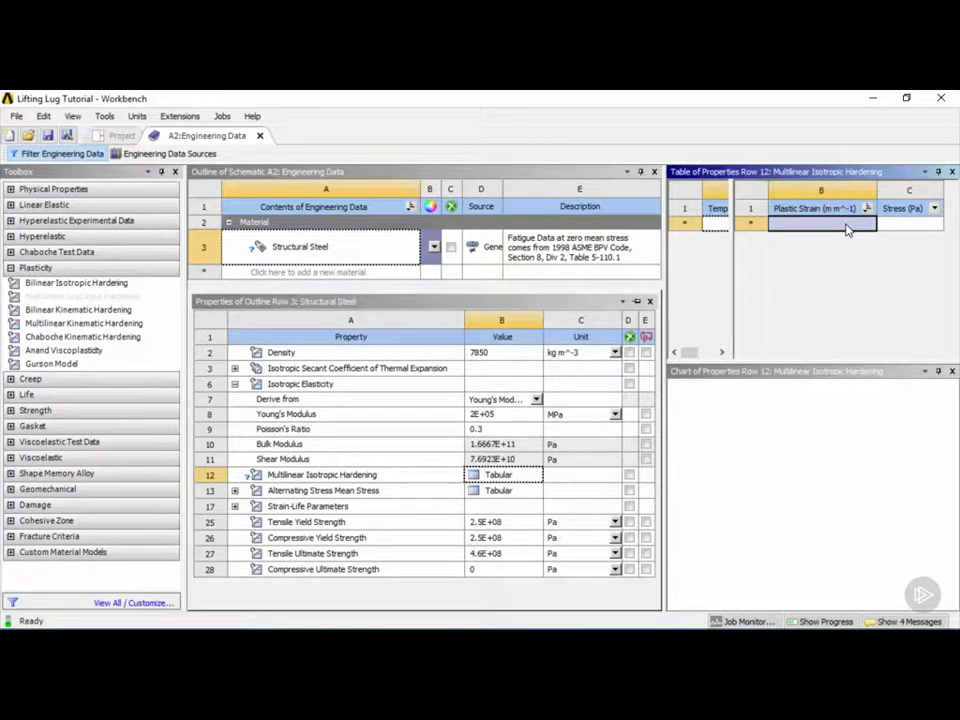
text(0)
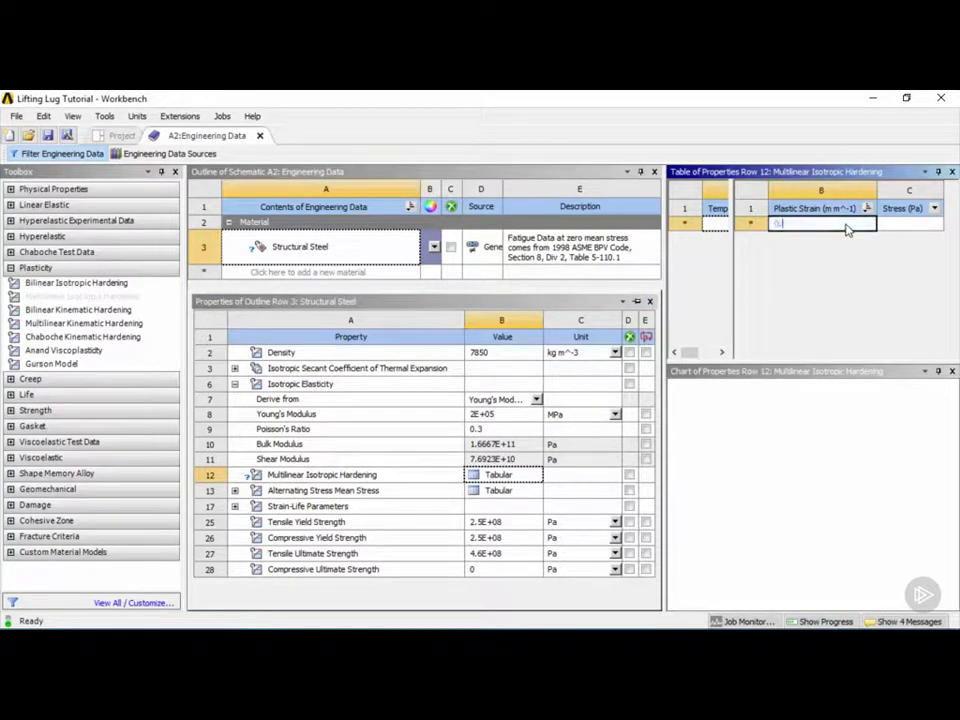
text(.001)
key(Tab)
text(250)
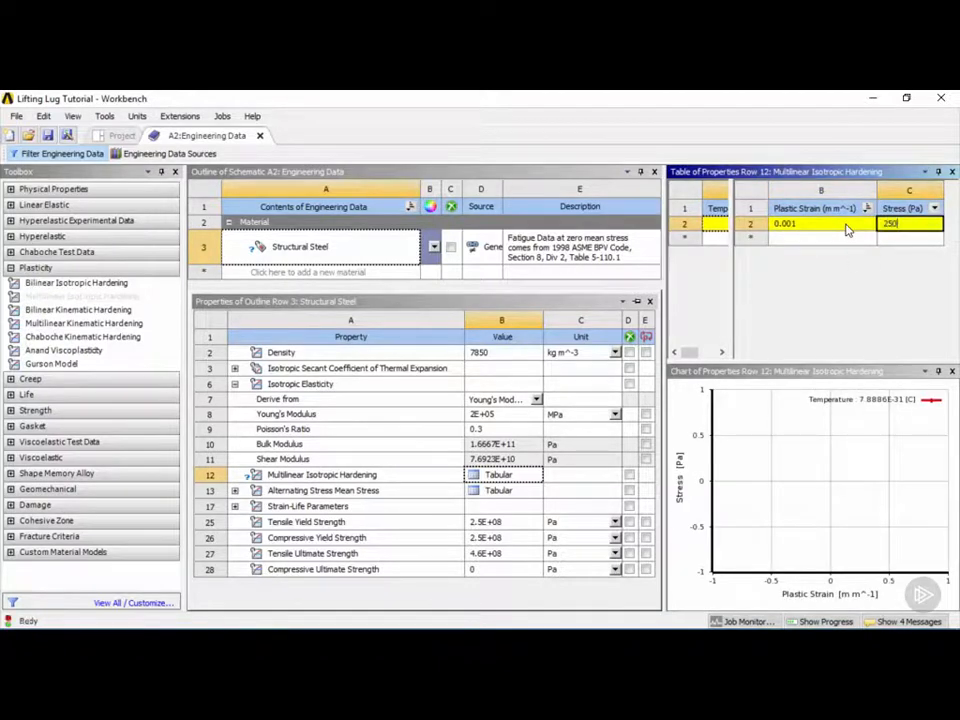
key(Return)
Add two more hardening points: plastic strain 0.002 with stress 255 Pa, and plastic strain 0.2 with stress 256 Pa.
text(0.002)
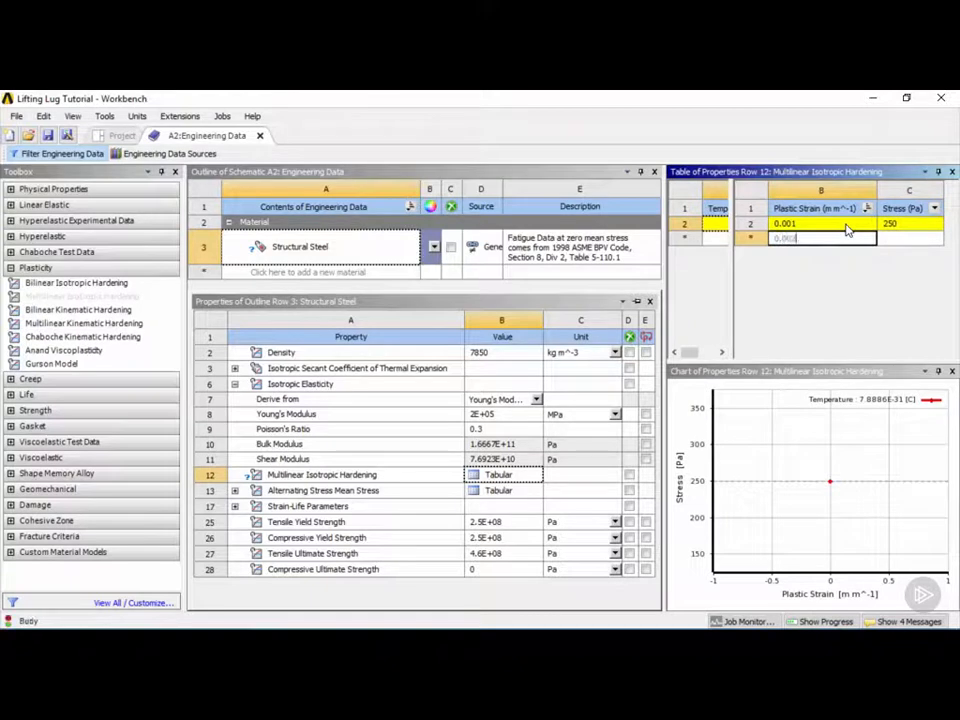
key(Tab)
text(25)
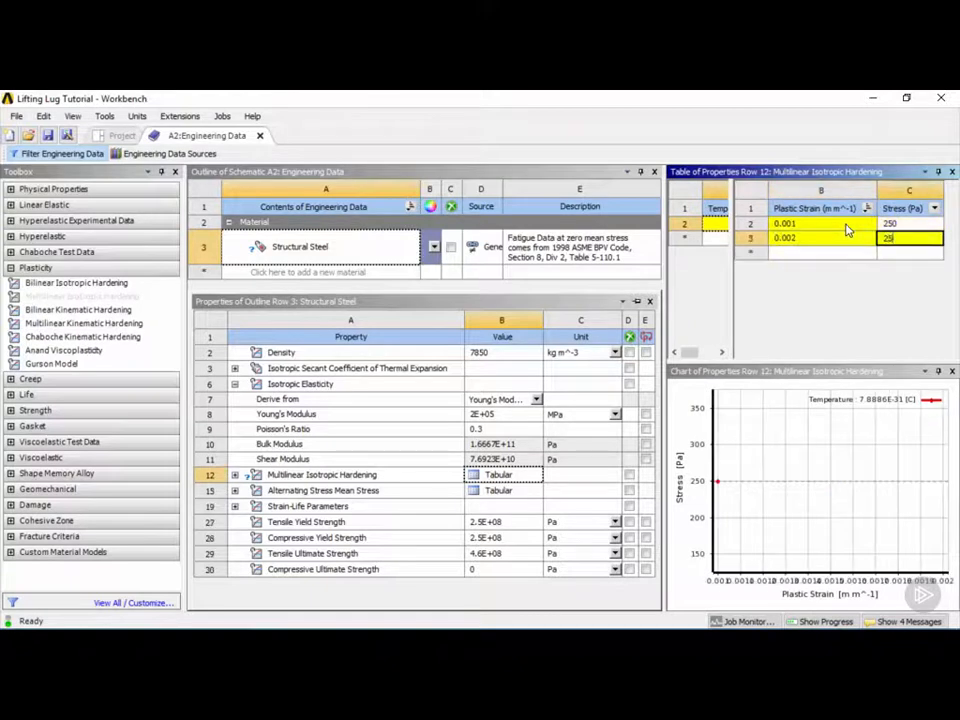
key(Return)
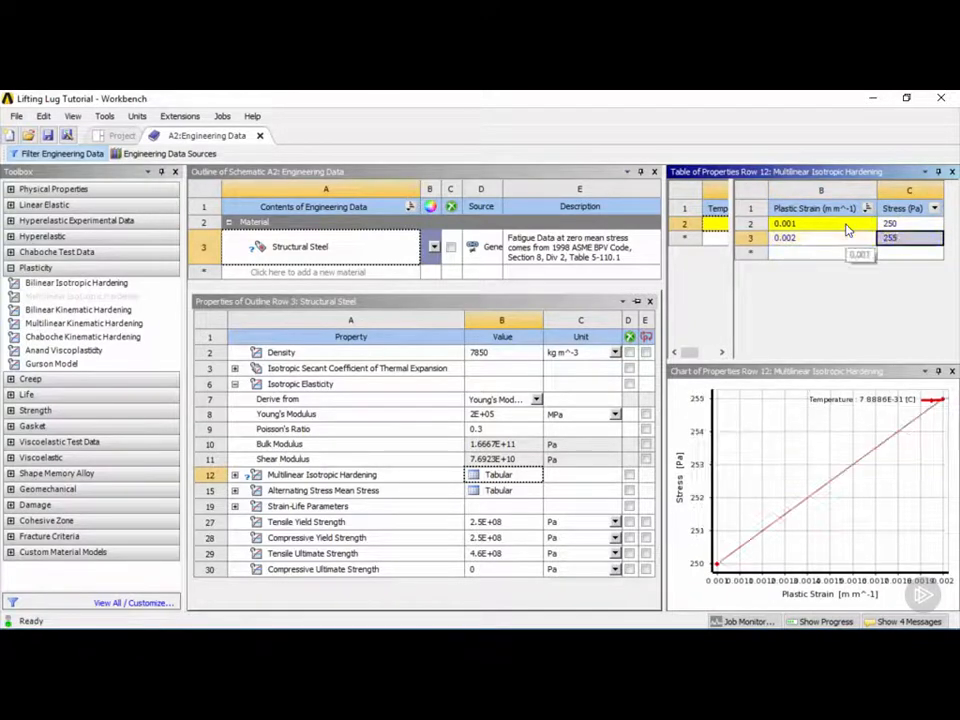
click(797, 252)
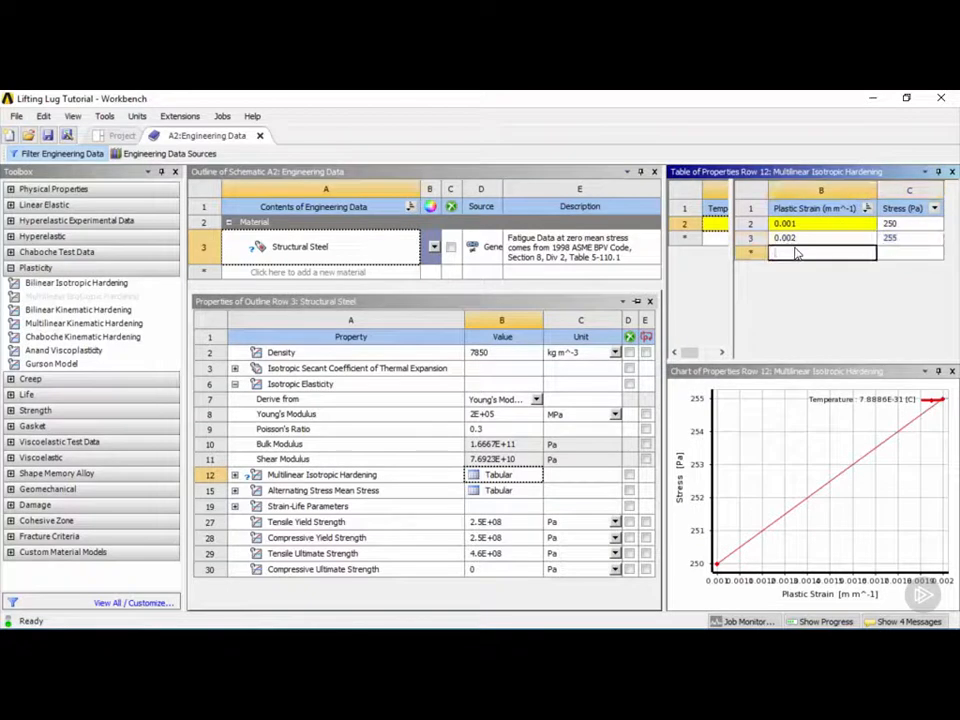
text(0.2)
click(911, 255)
text(2)
key(Return)
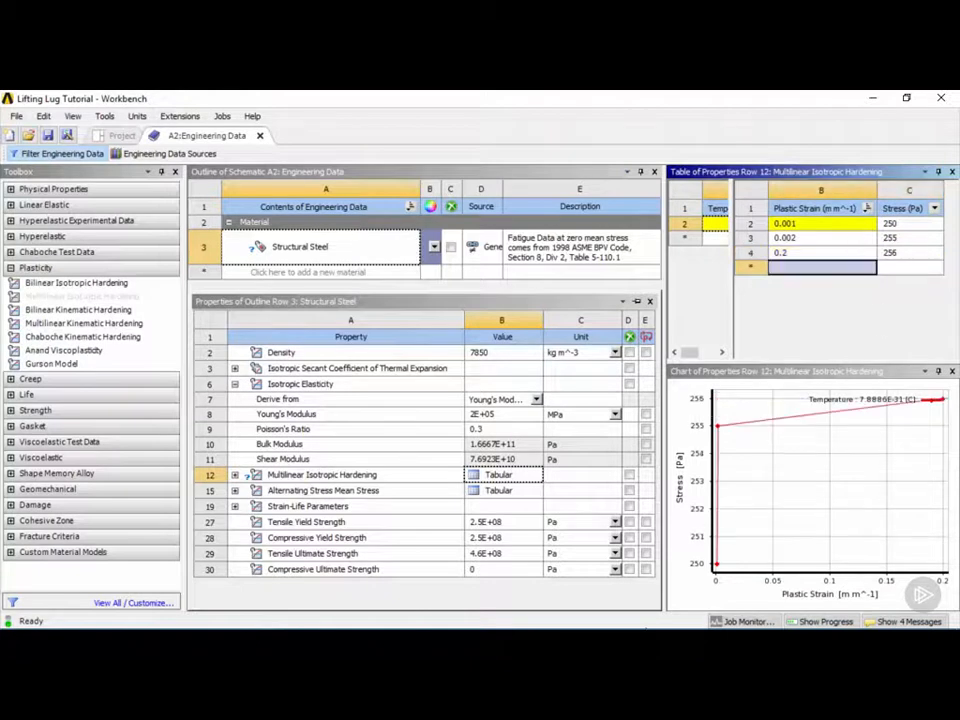
Collapse the Plasticity group, examine the property groups offered with the engineering data filter off, and turn the filter back on.
mouse_move(718, 563)
click(75, 175)
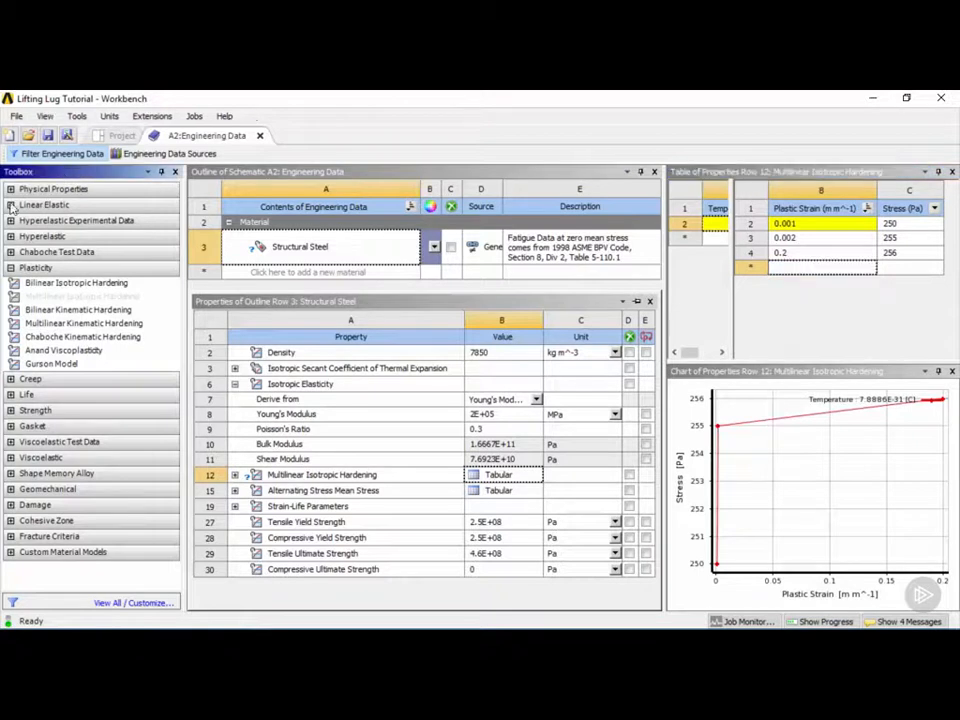
click(10, 268)
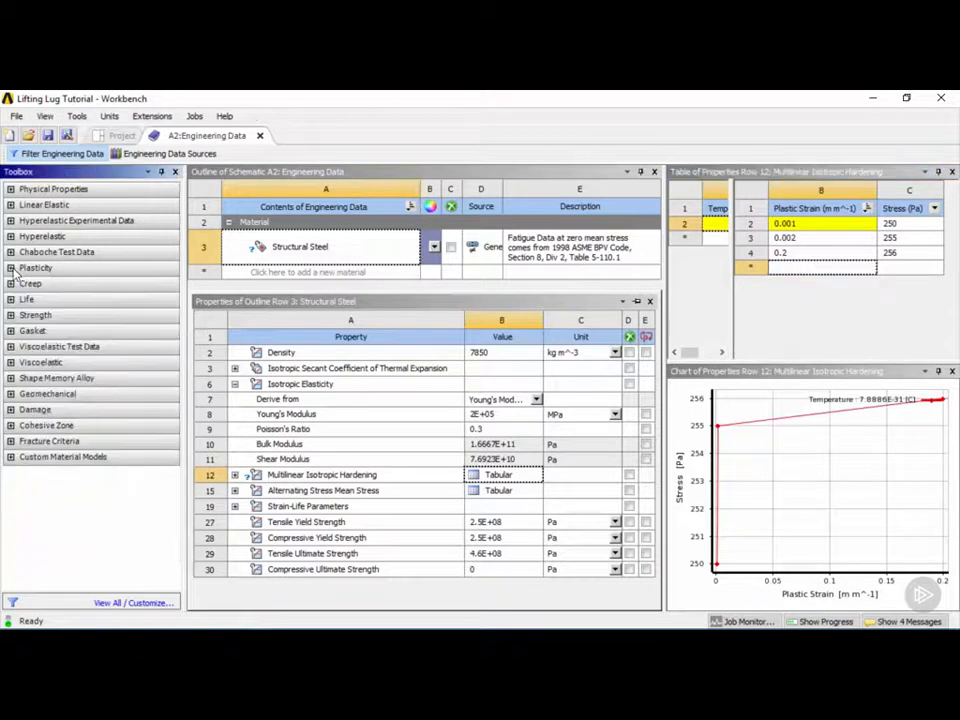
click(79, 156)
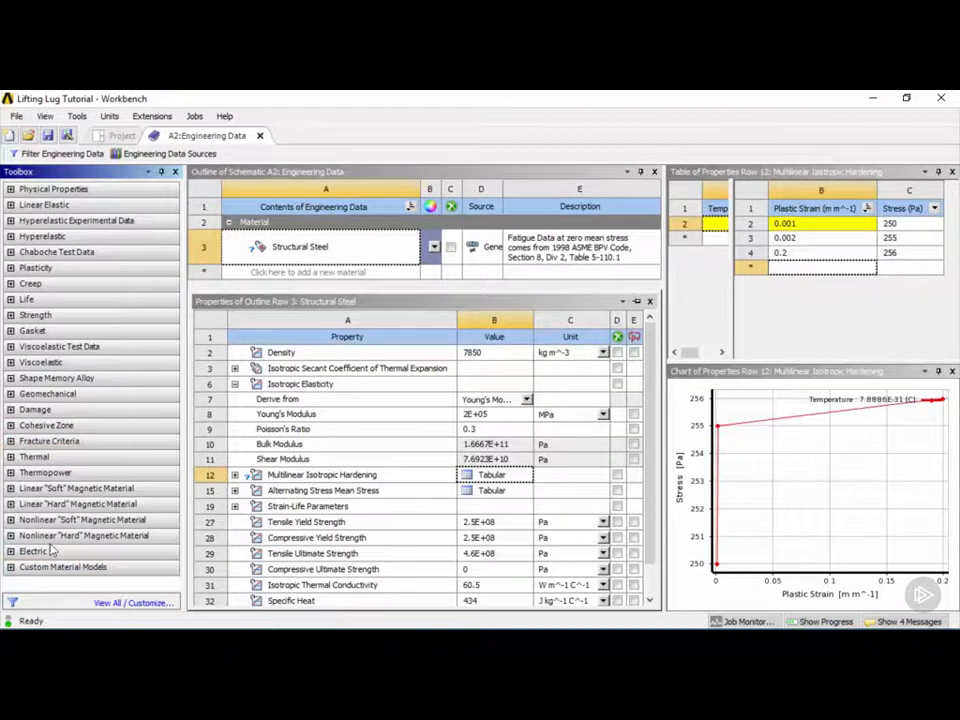
click(11, 551)
click(10, 539)
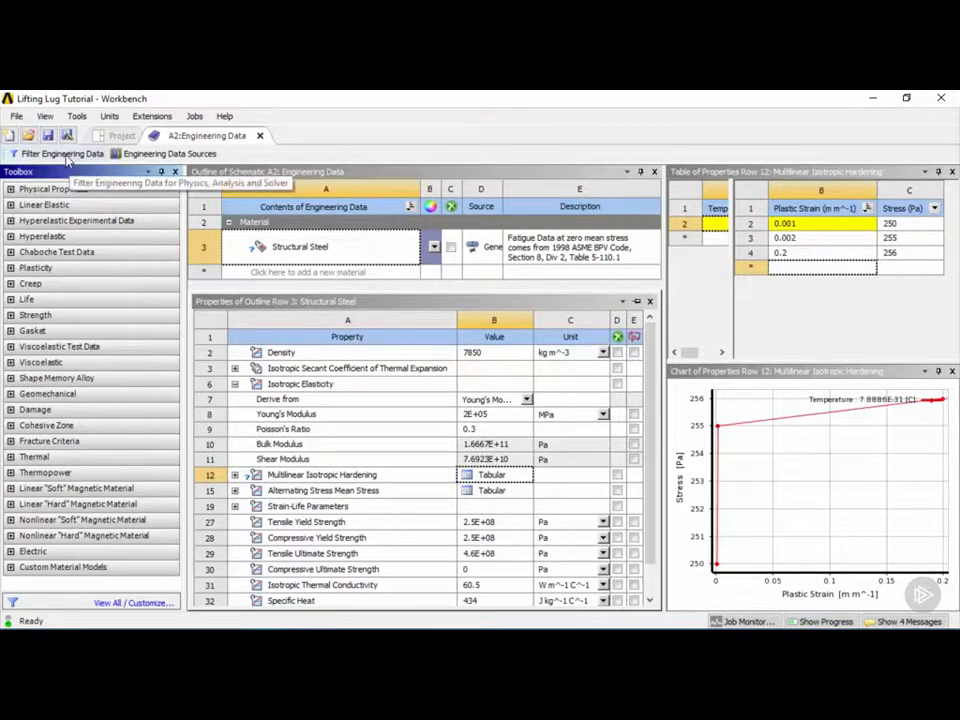
click(65, 155)
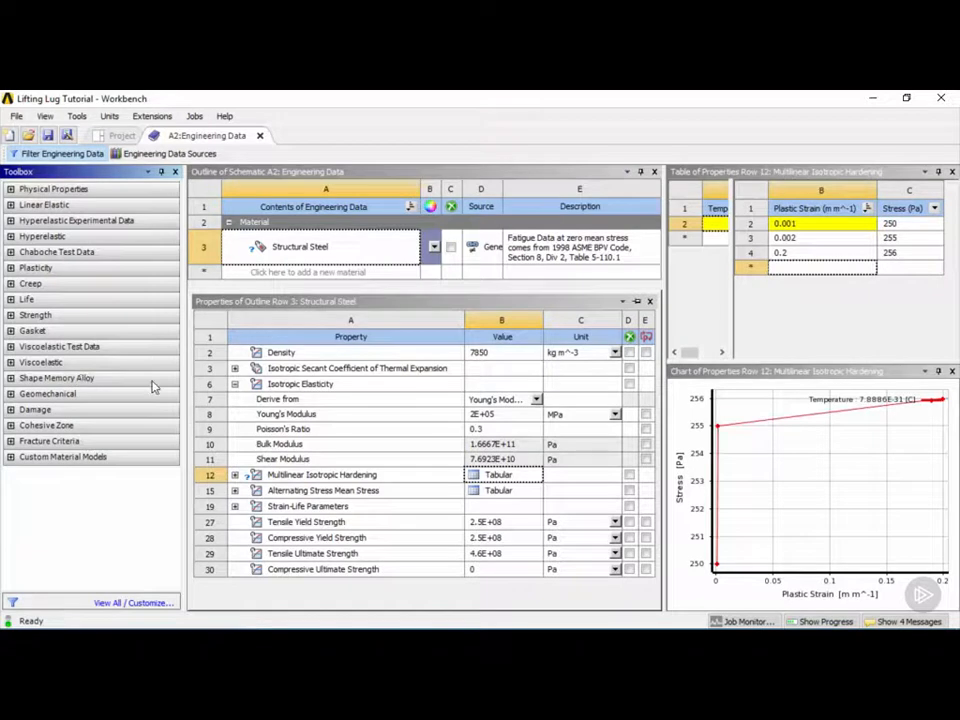
Delete the Multilinear Isotropic Hardening property from Structural Steel and reselect the material in the outline.
click(358, 319)
click(339, 477)
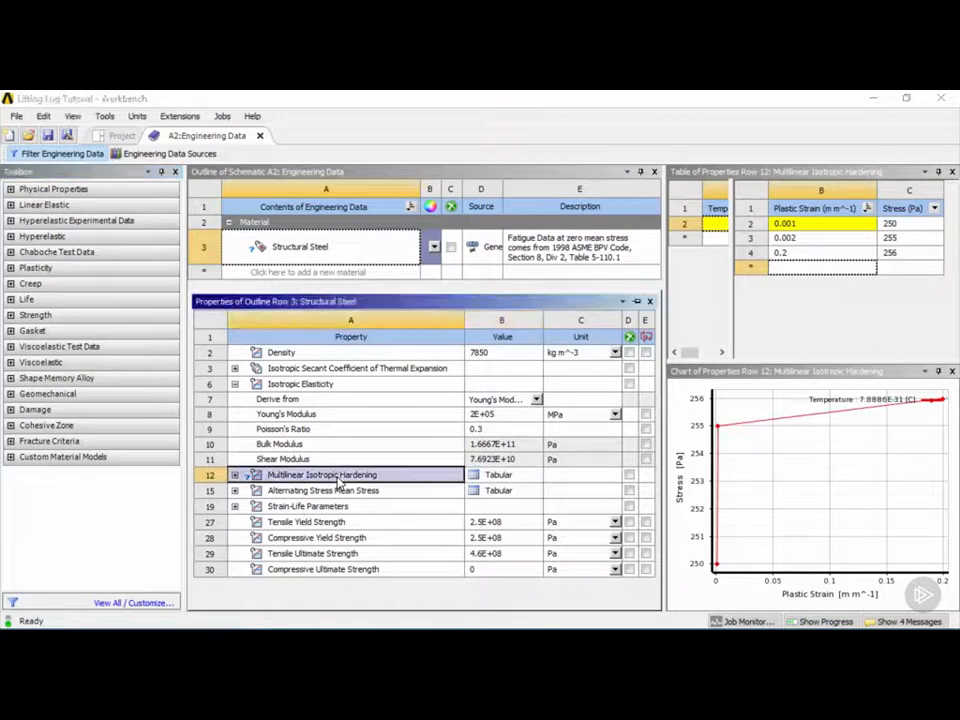
right_click(339, 482)
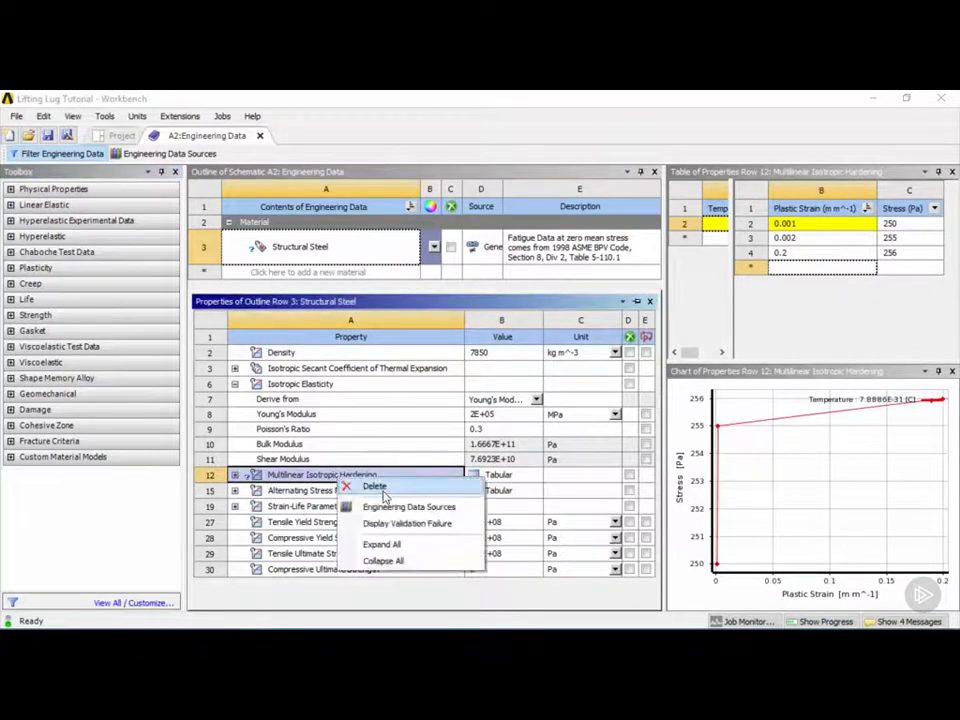
click(380, 489)
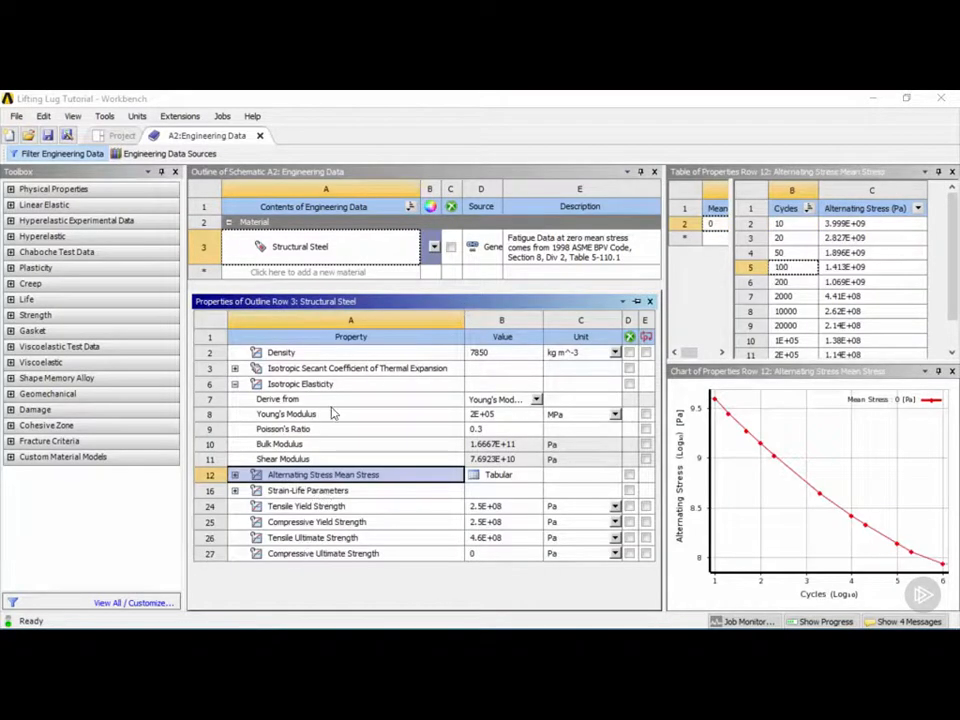
click(363, 251)
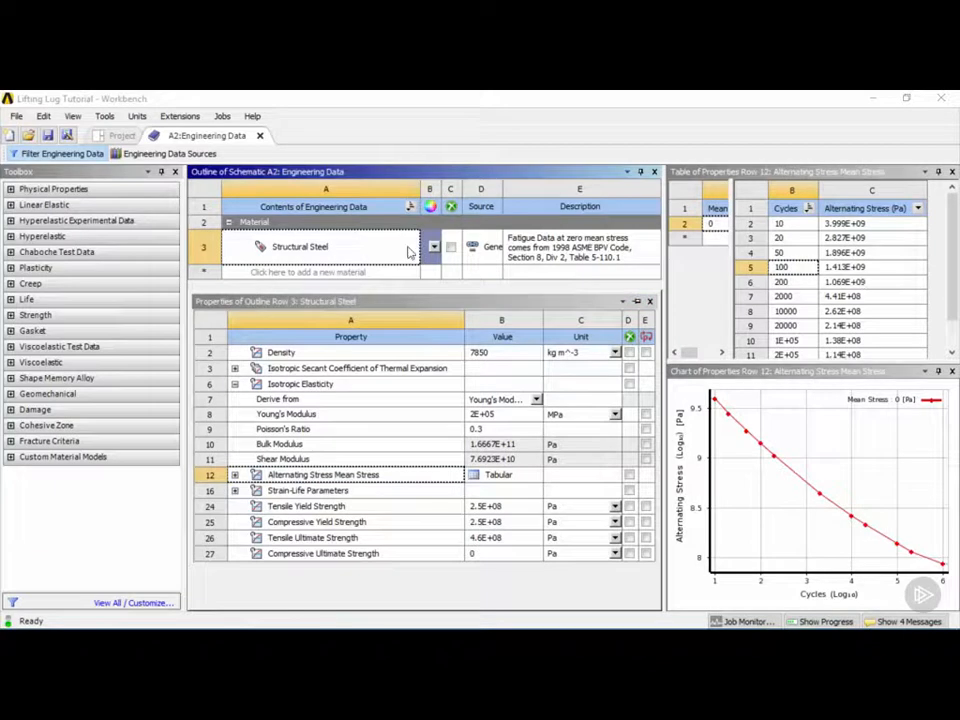
Add a material named New Material to the engineering data and enlarge the outline pane.
click(330, 273)
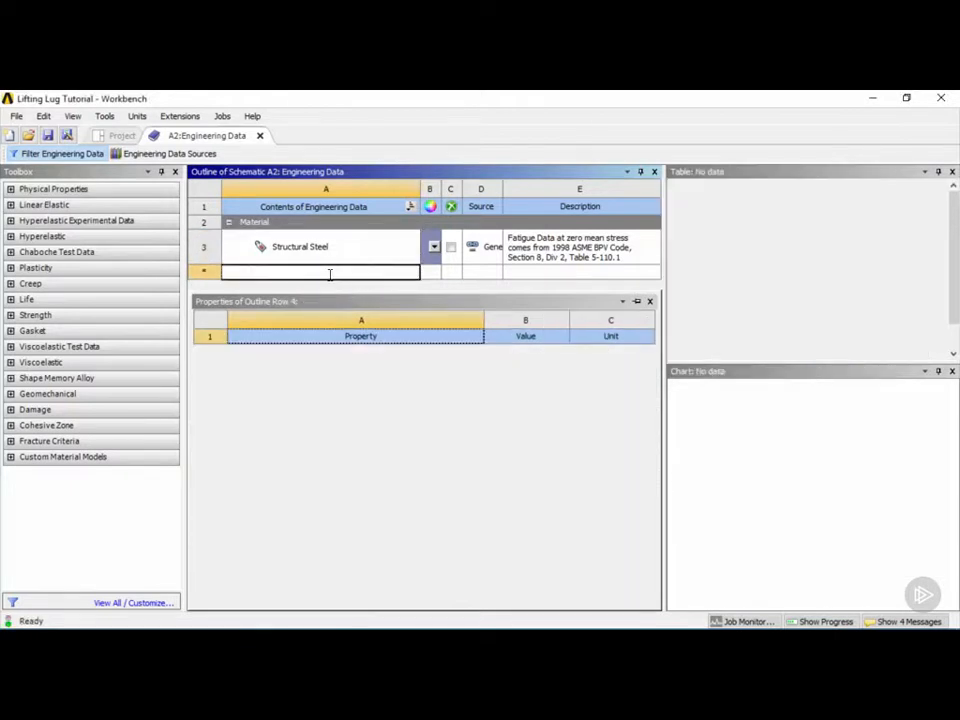
text(New )
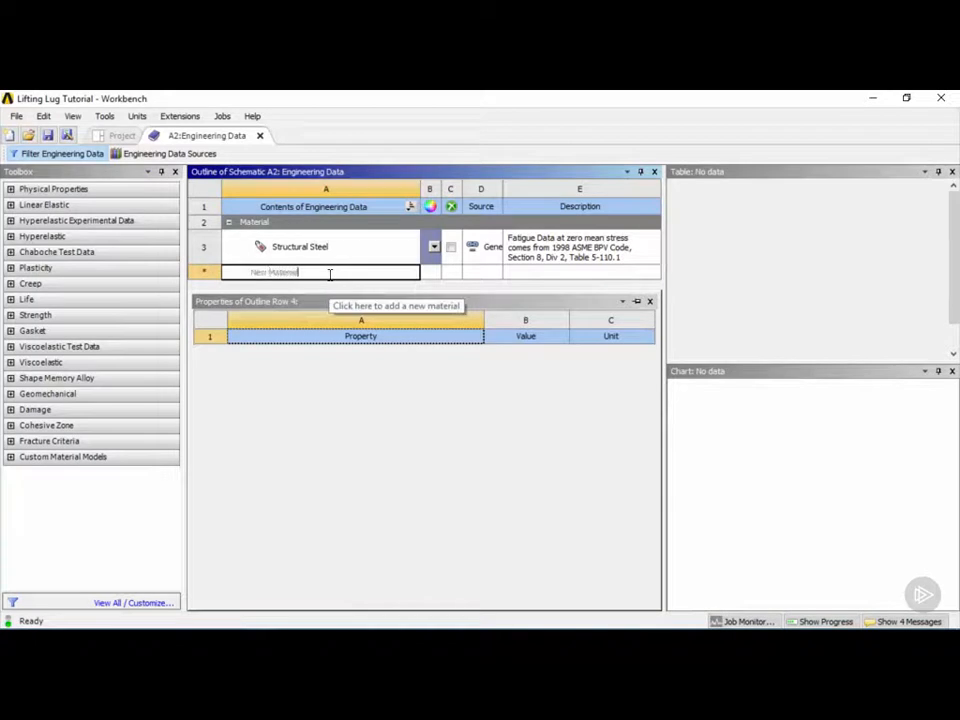
text(Material)
key(Return)
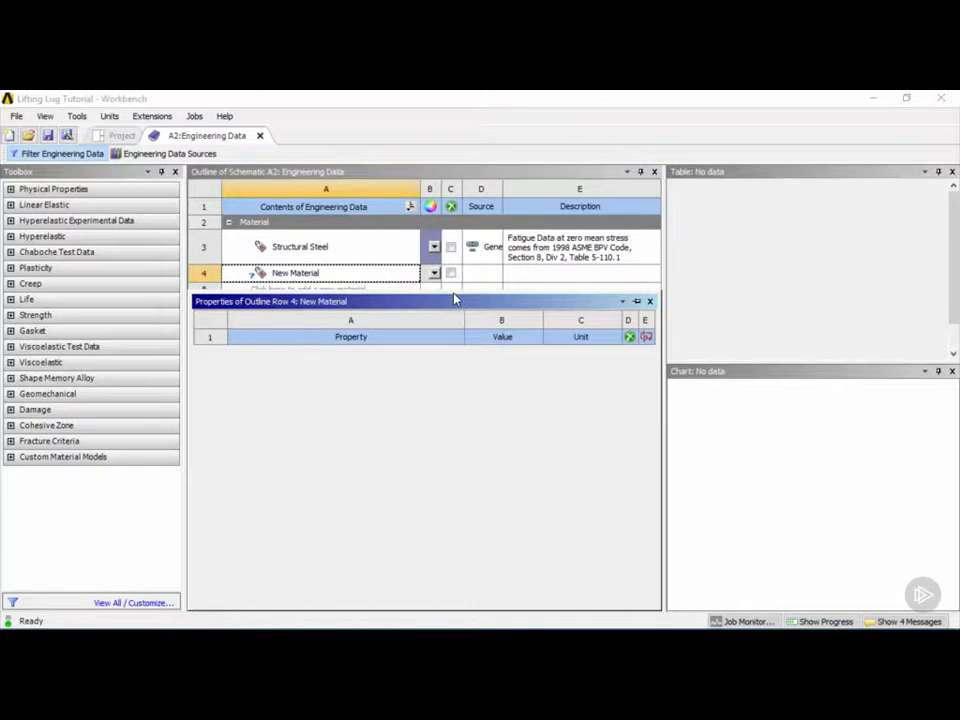
drag(450, 300, 424, 386)
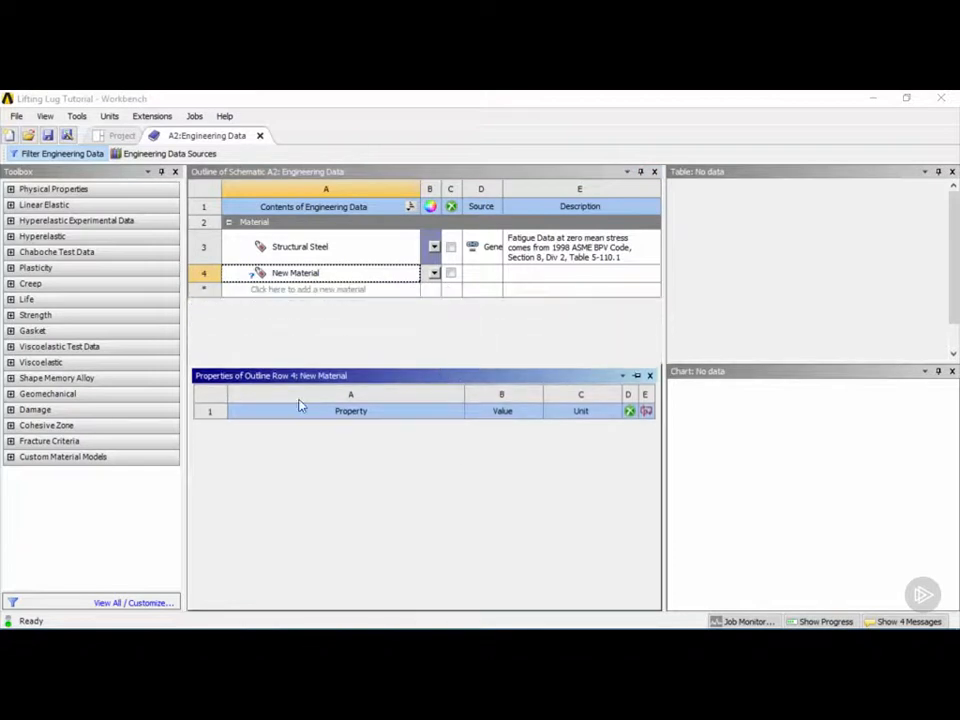
Add the Density property from the Physical Properties group to New Material and set it to 7850 kg m^-3.
click(10, 195)
click(10, 190)
click(42, 204)
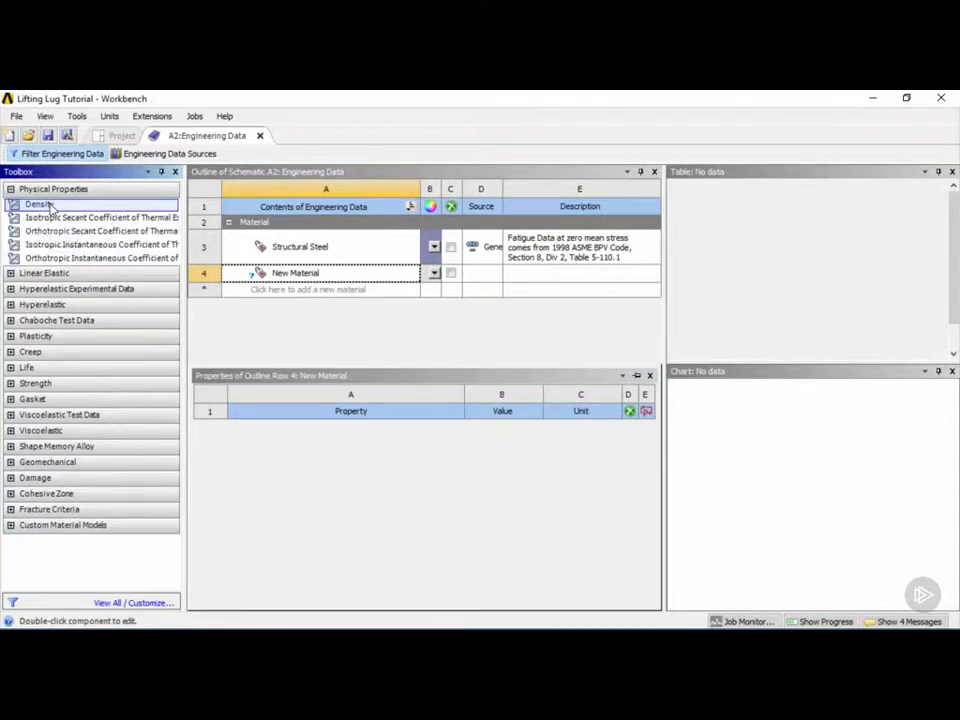
double_click(45, 204)
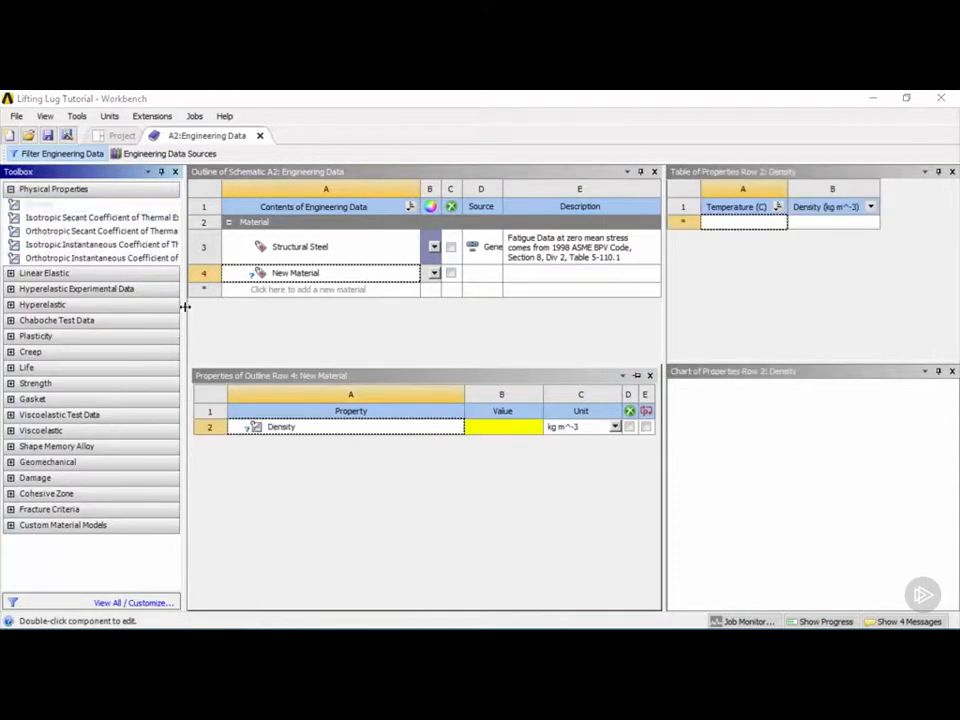
click(510, 432)
click(507, 428)
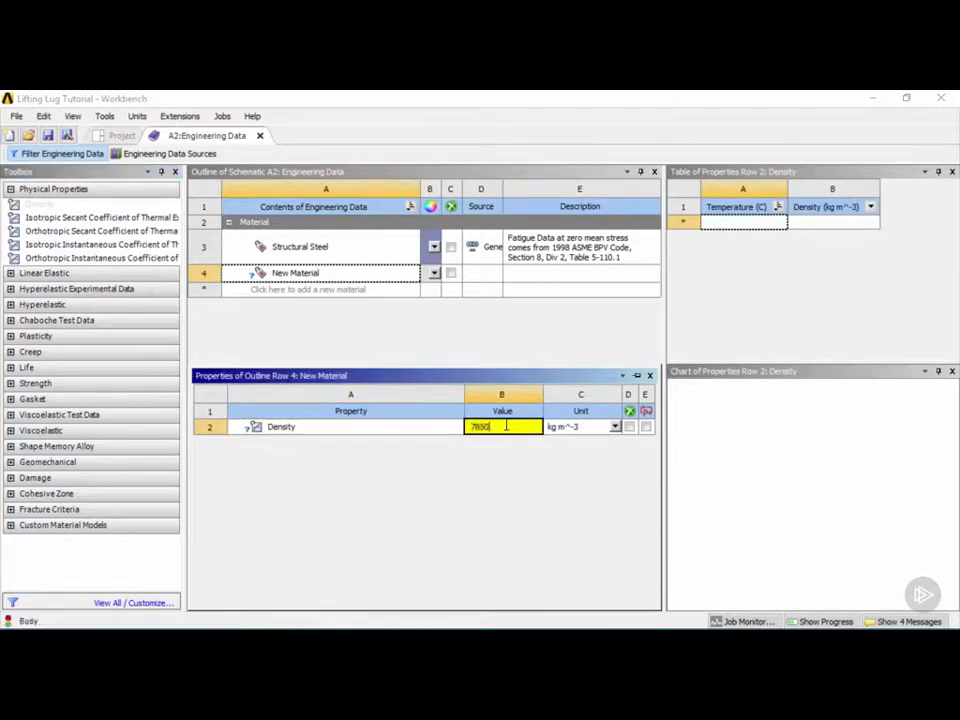
key(Return)
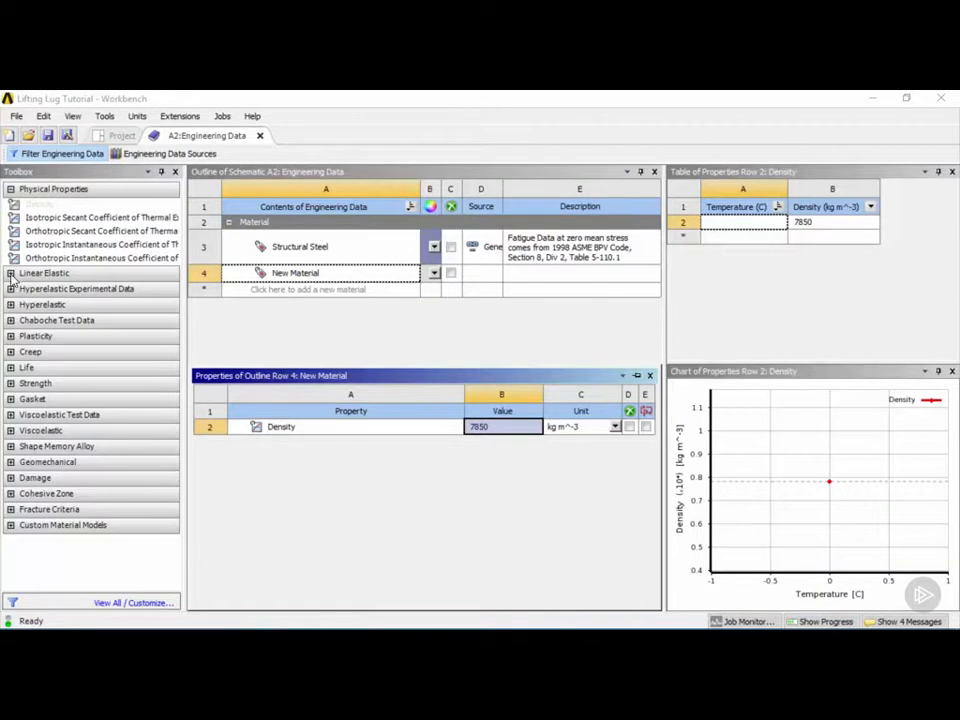
Add the Isotropic Elasticity property from the Linear Elastic group to New Material.
click(10, 273)
drag(55, 288, 358, 490)
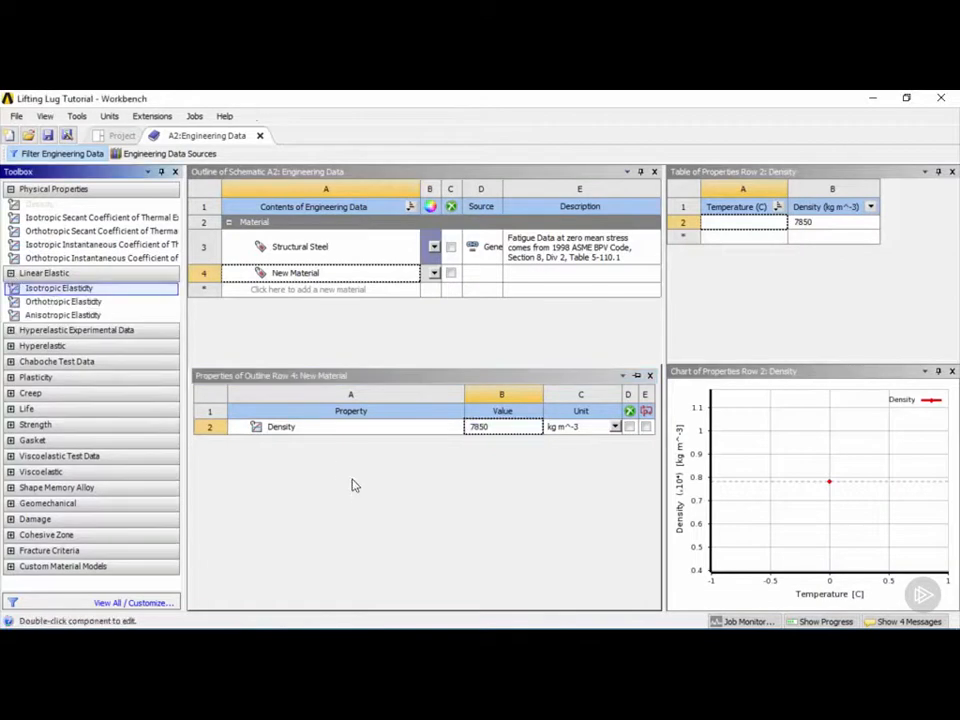
drag(105, 289, 284, 440)
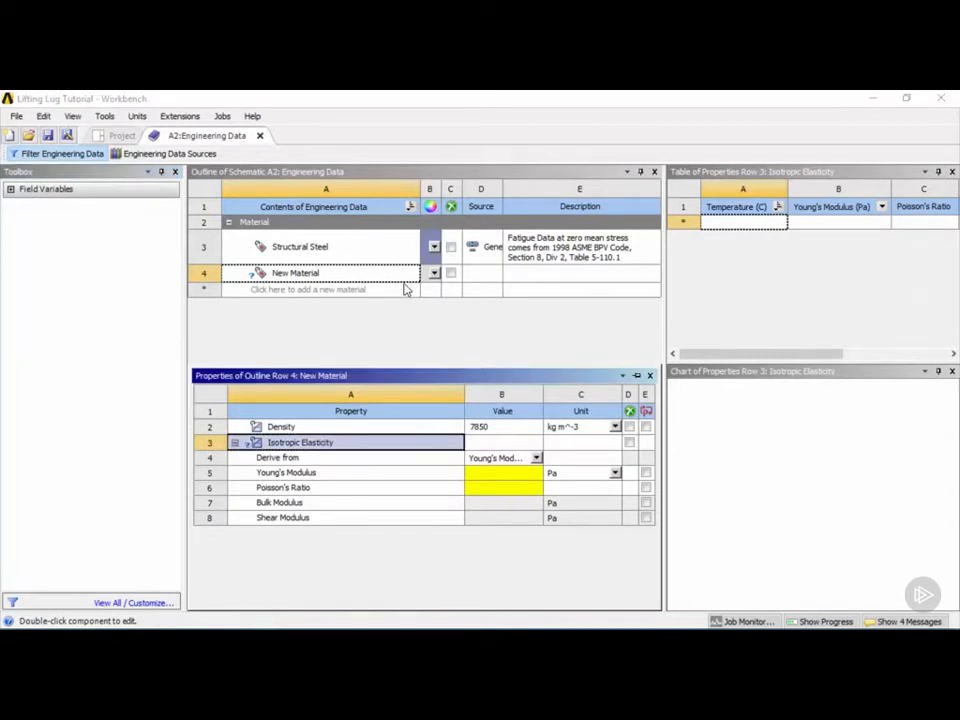
View the display color choices for Structural Steel and dismiss them without applying a color.
click(389, 250)
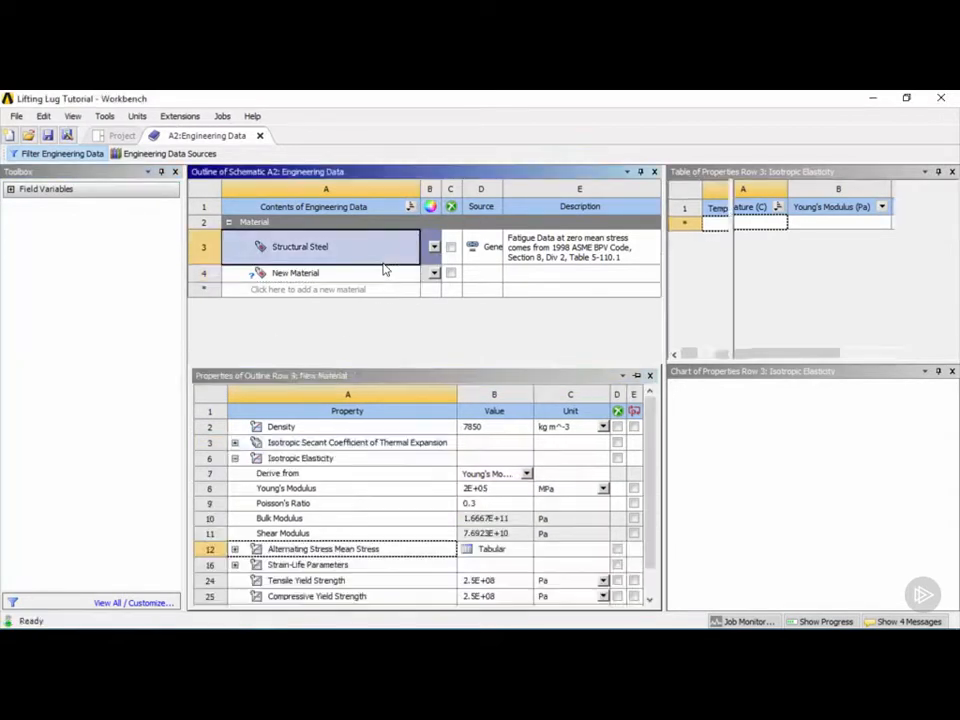
click(434, 246)
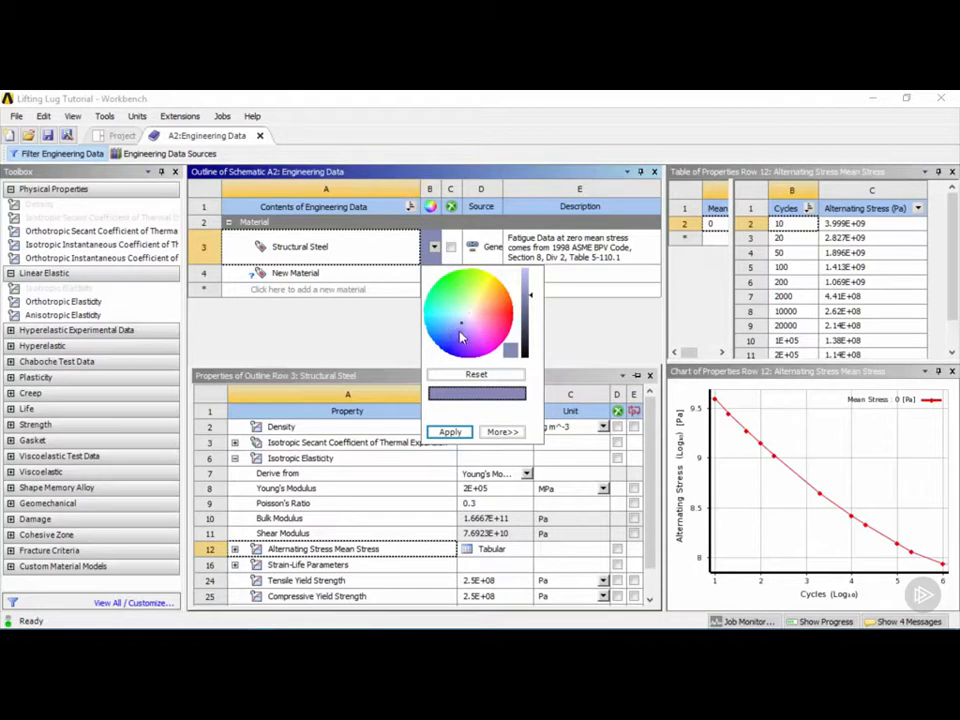
click(368, 258)
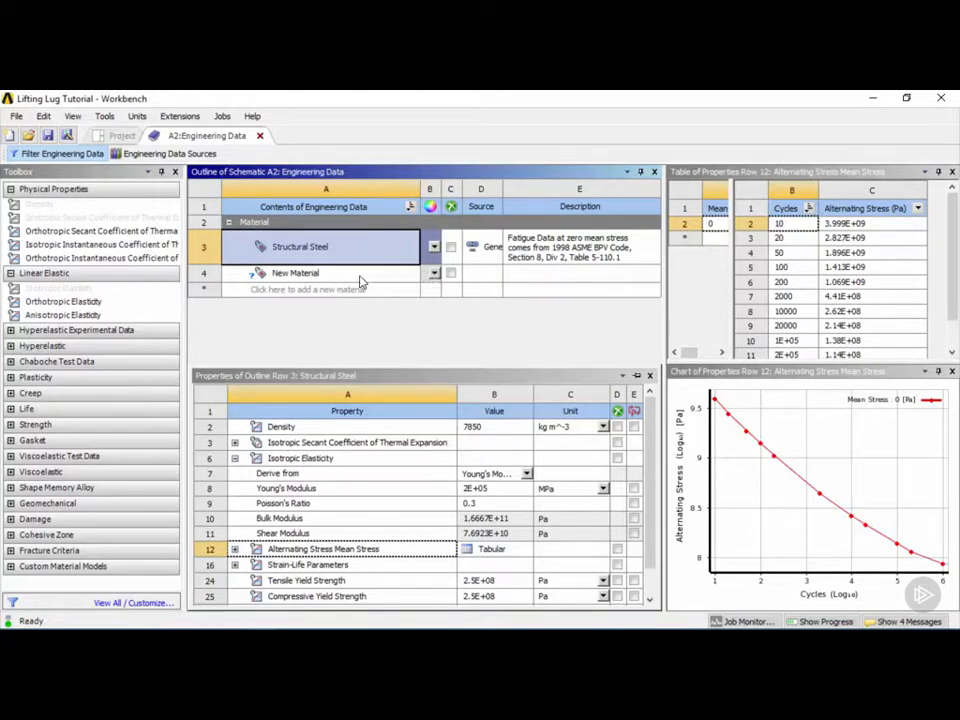
Delete New Material from the engineering data outline.
click(360, 279)
right_click(362, 280)
click(405, 340)
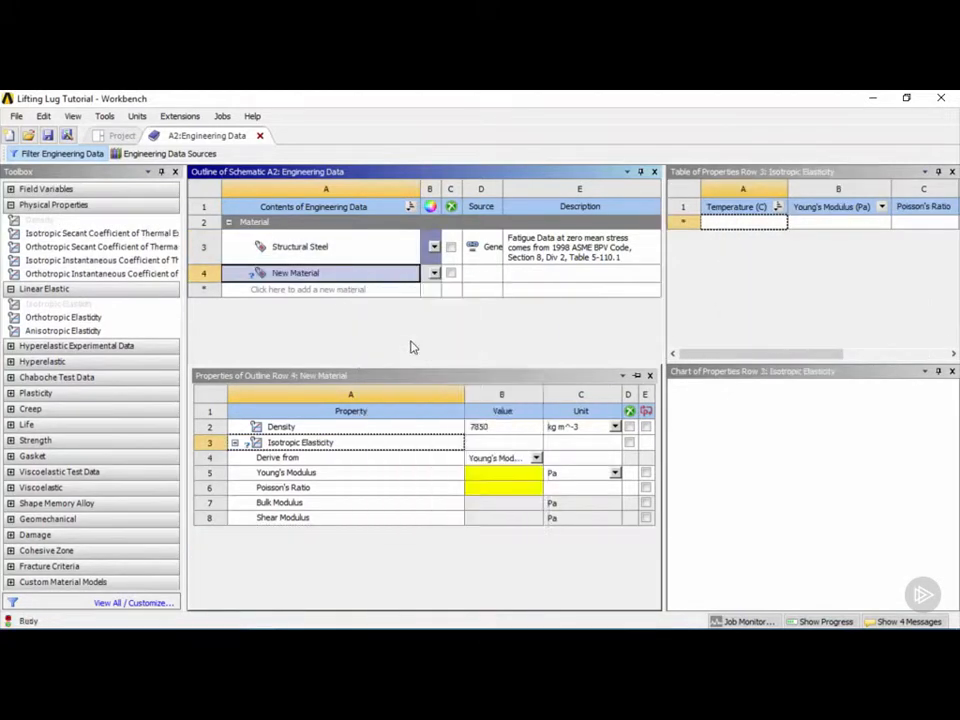
Select Structural Steel, close Engineering Data to return to the project schematic, and select the Engineering Data cell of the Lifting Lug system.
click(349, 246)
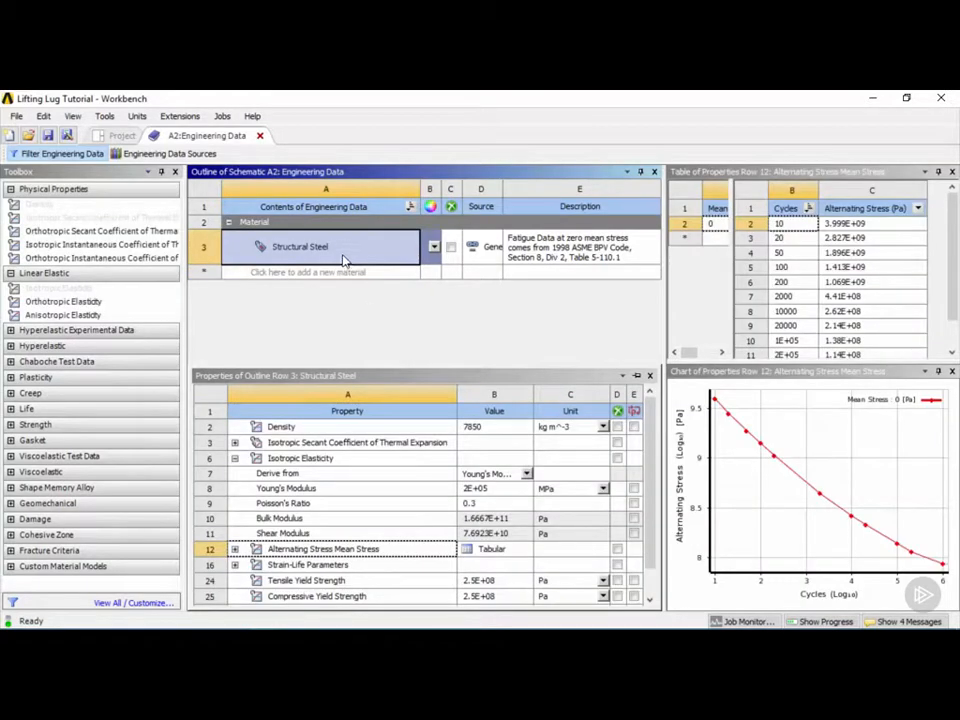
click(260, 136)
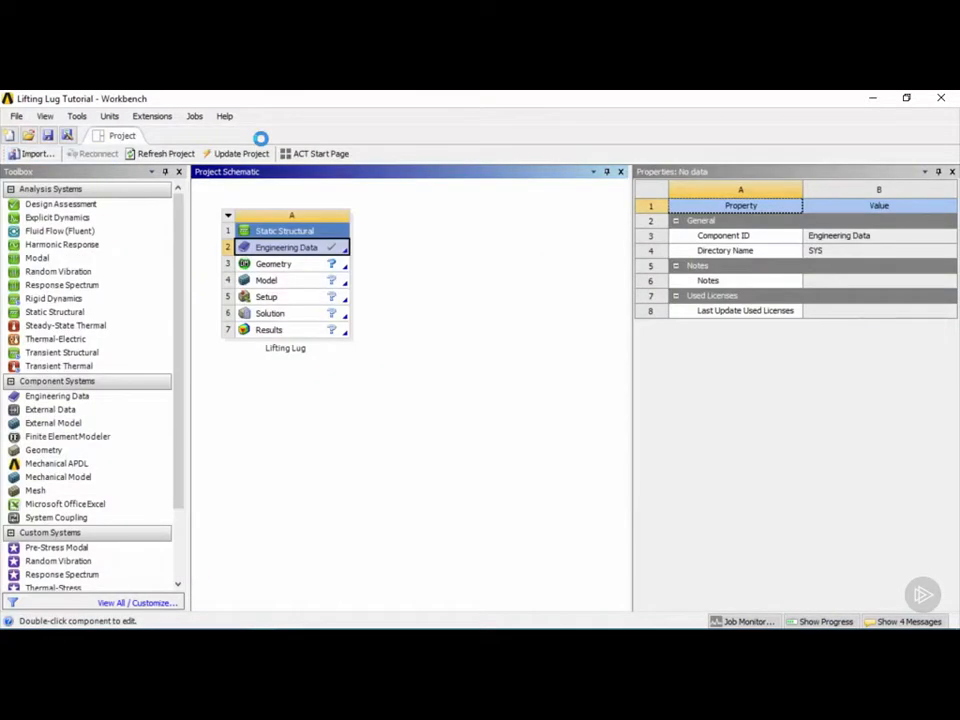
click(340, 252)
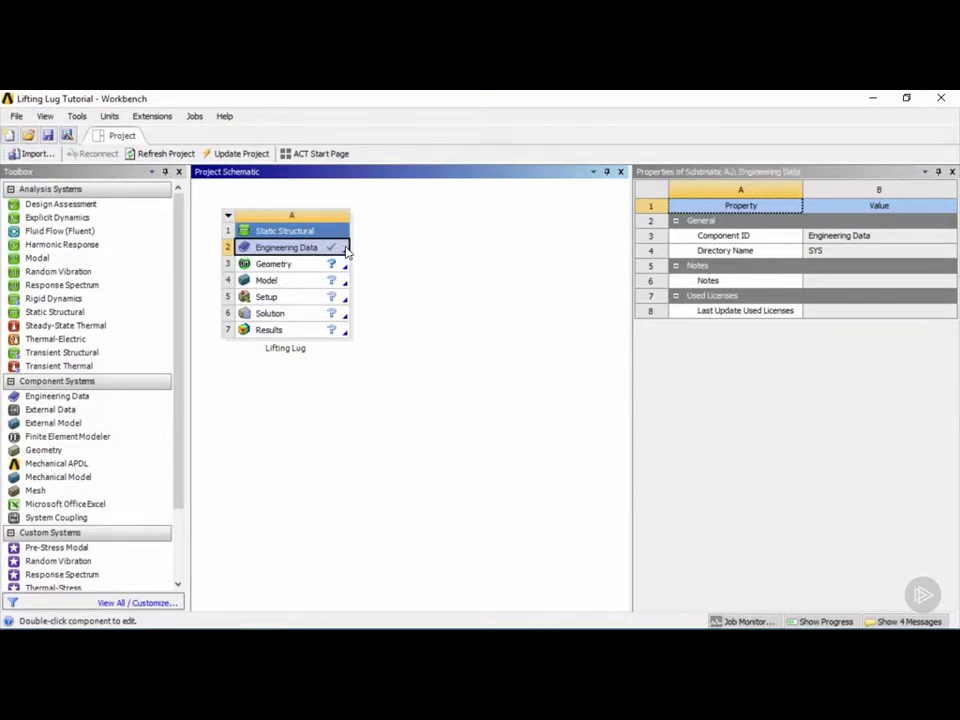